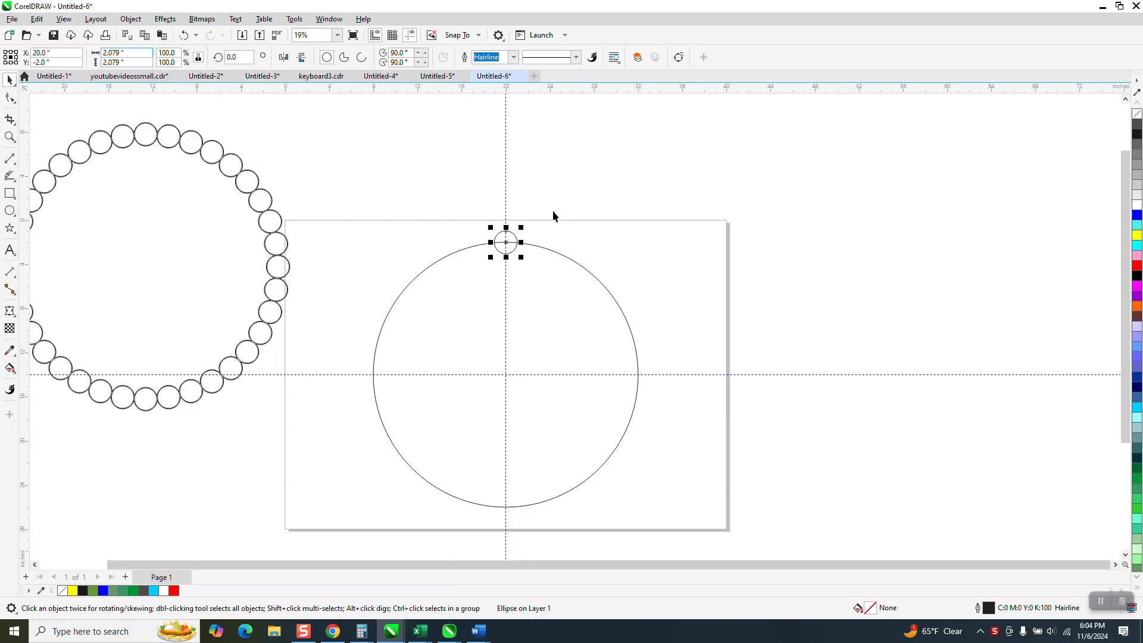
Step: Clone the small circle and move the original control circle above the page to about X 22.9 in, Y 6.3 in
click(37, 19)
click(76, 185)
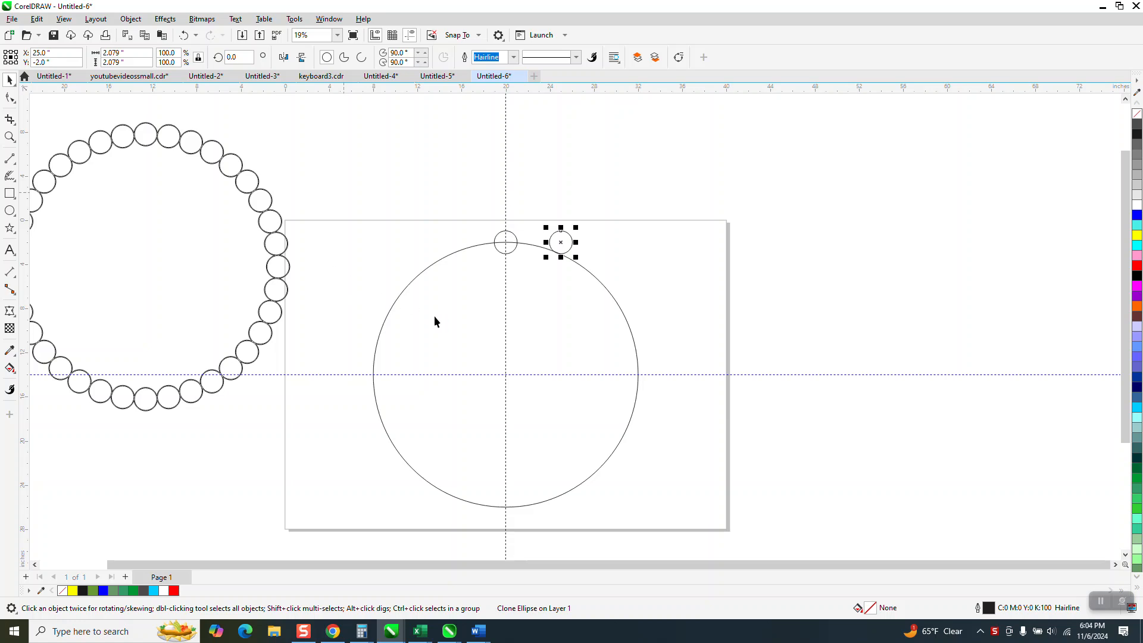
drag(511, 237, 543, 144)
Step: Center the cloned small circle horizontally on the large circle's vertical guideline at X 20 in
click(563, 235)
key(c)
click(534, 147)
click(534, 154)
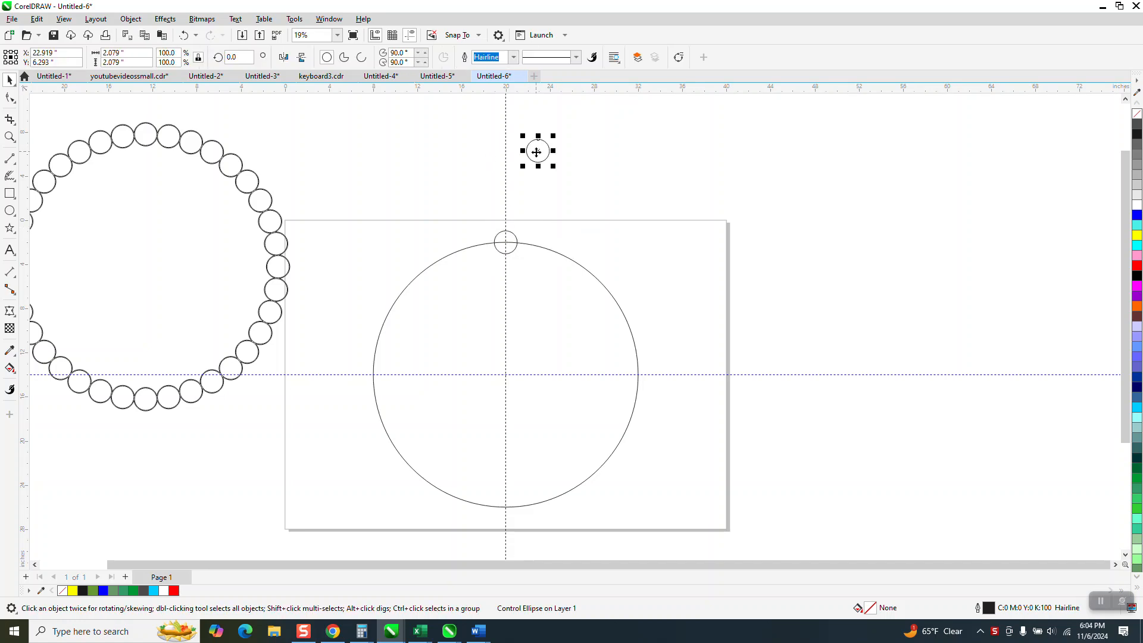
Step: Move the cloned circle's center of rotation to the guideline intersection at the large circle's center
click(515, 238)
click(510, 238)
click(510, 241)
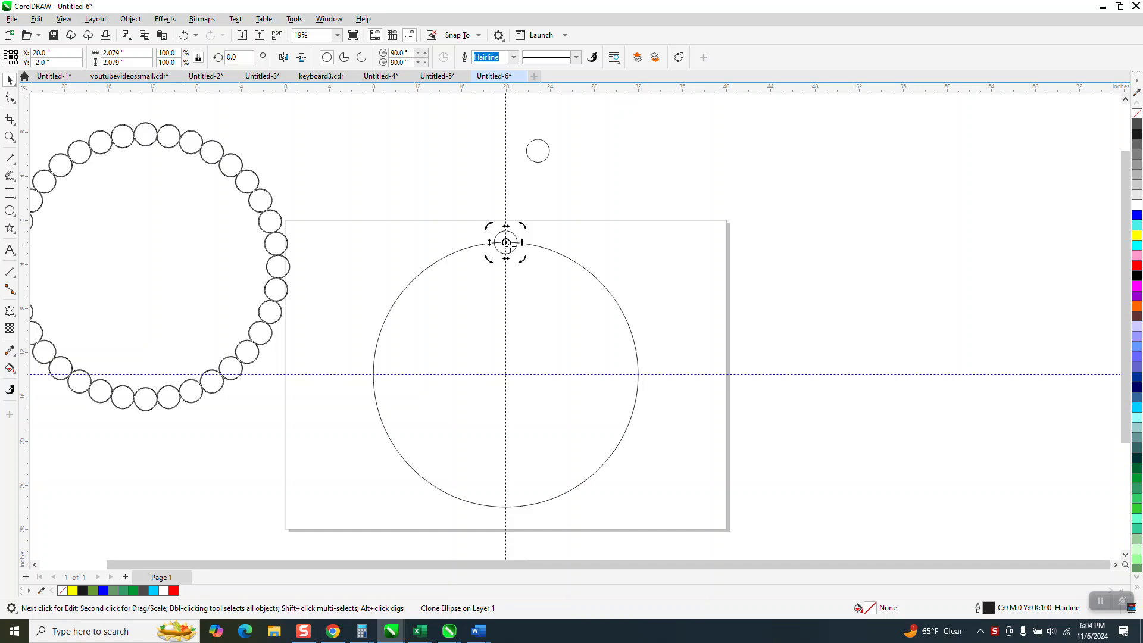
drag(505, 243, 505, 366)
click(510, 236)
click(513, 240)
drag(506, 368, 506, 372)
mouse_move(506, 371)
mouse_down()
mouse_move(517, 391)
mouse_move(506, 378)
mouse_up()
click(506, 241)
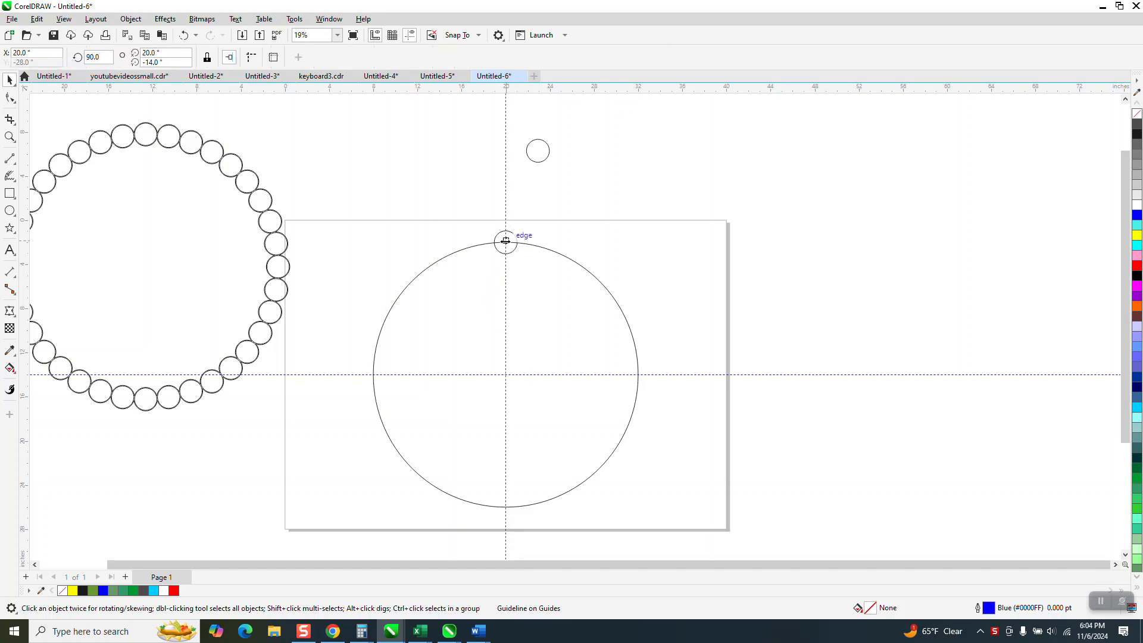
double_click(506, 241)
click(421, 241)
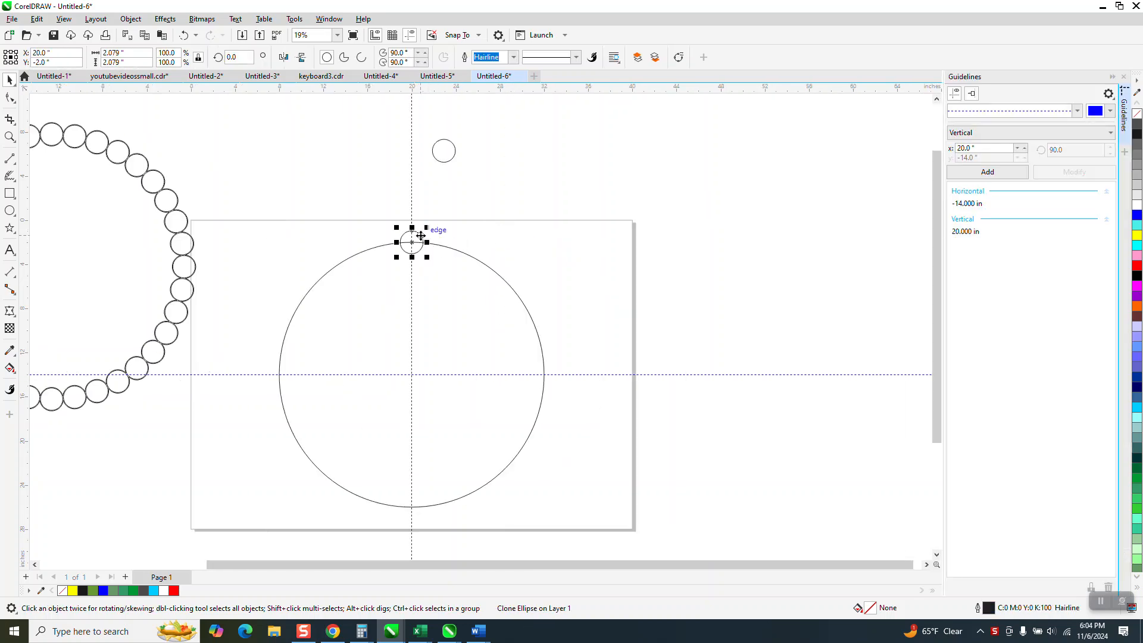
click(422, 241)
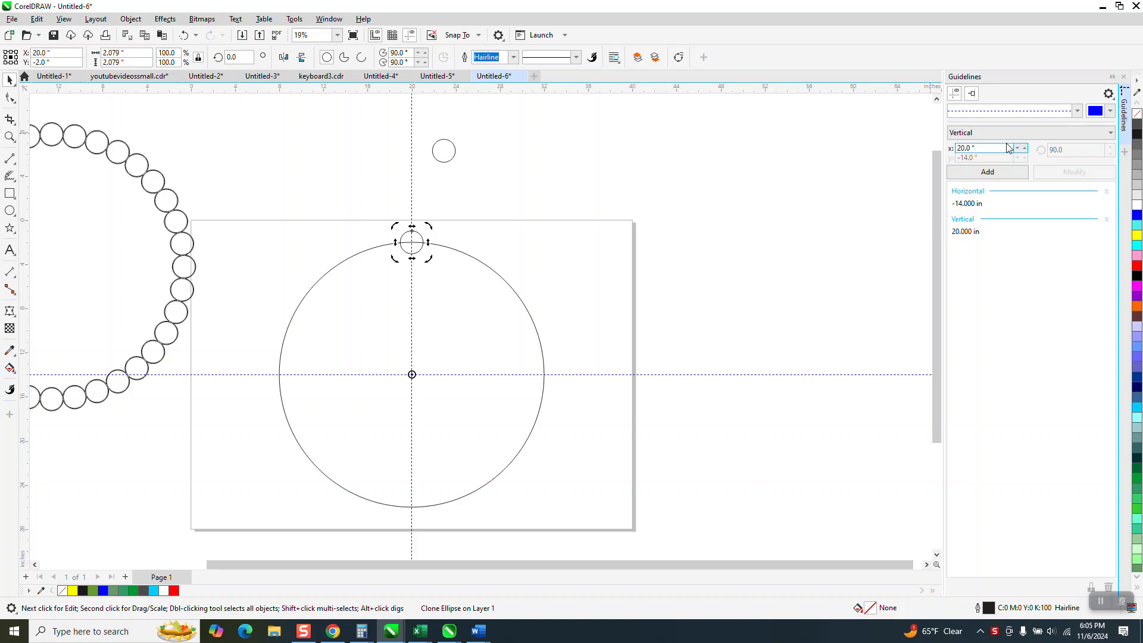
click(1121, 78)
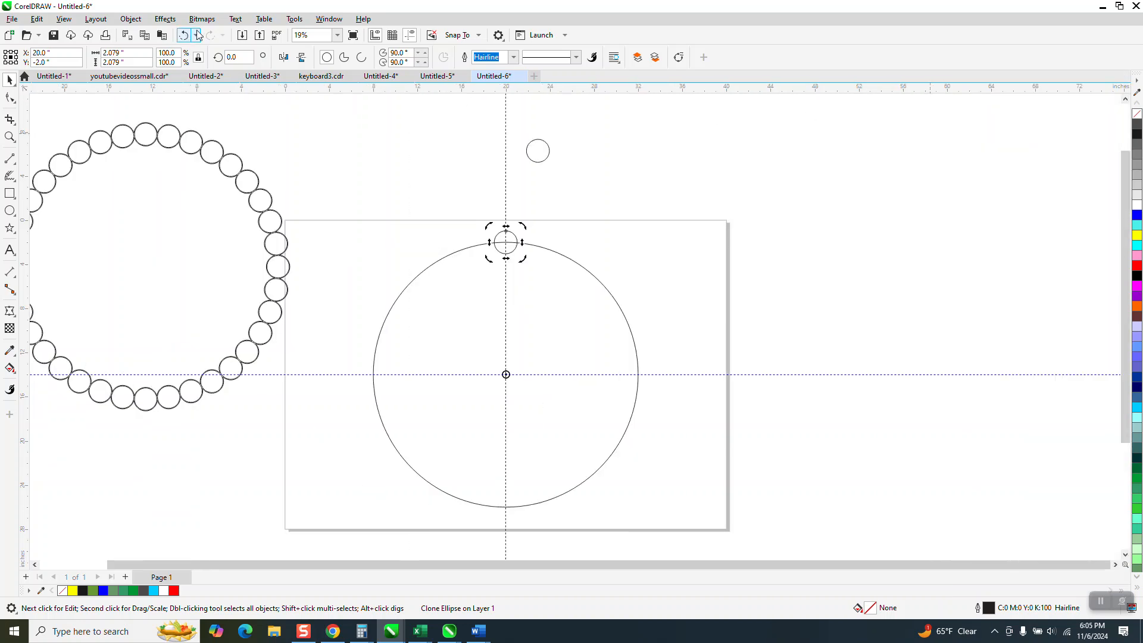
Step: Rotate the clone by 10 degrees around X 20 in, Y -14 in with 35 copies to form a ring
click(328, 19)
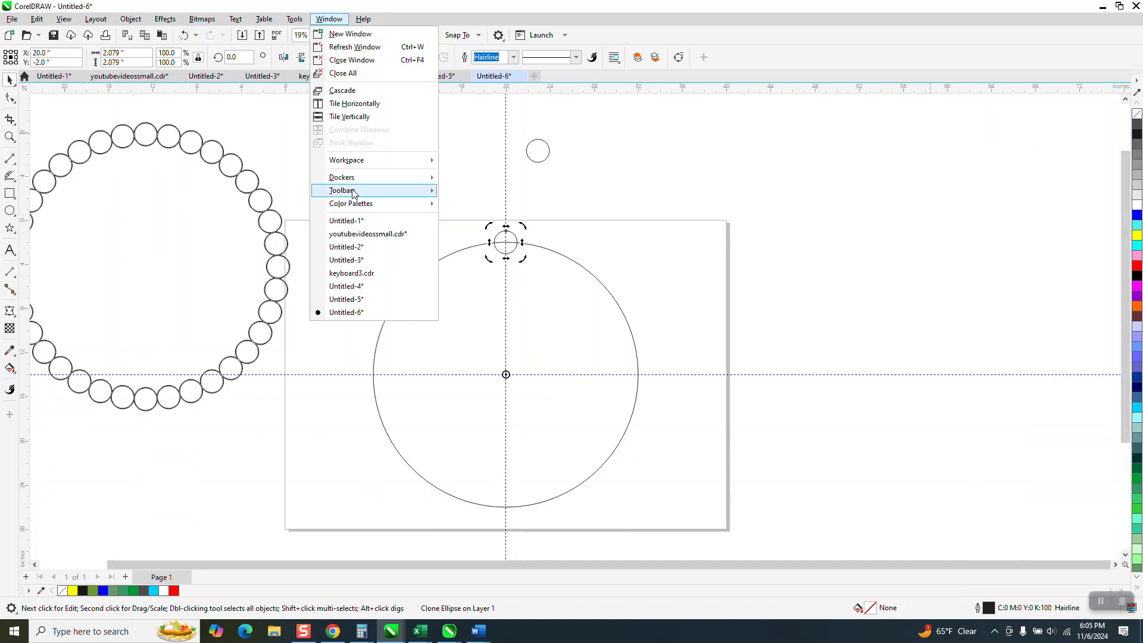
mouse_move(350, 178)
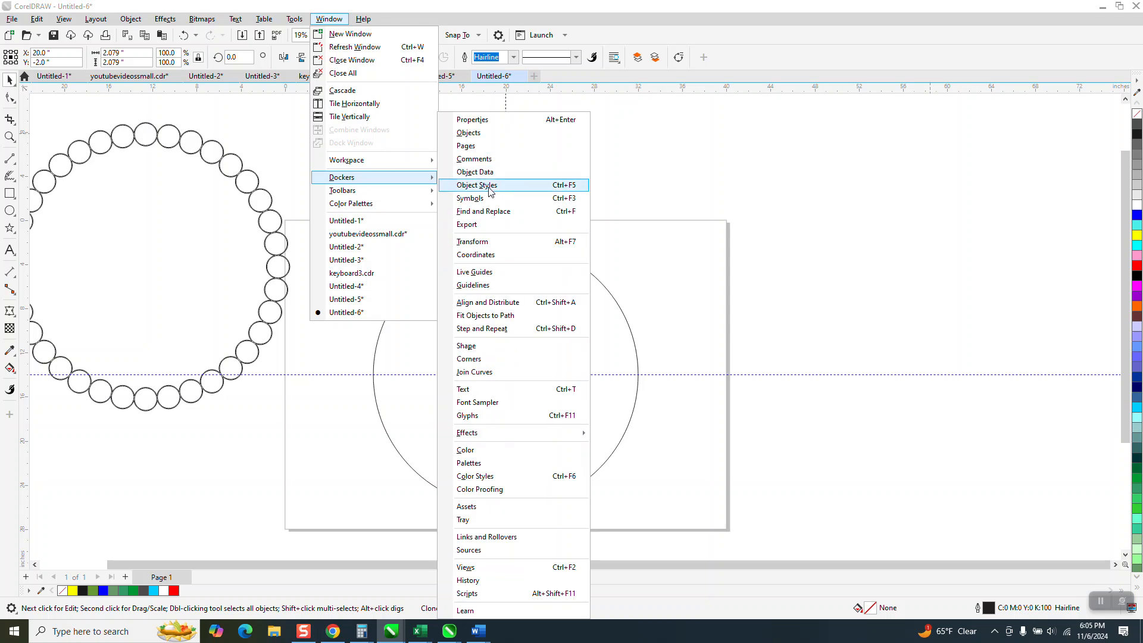
click(474, 241)
click(1017, 133)
click(1042, 262)
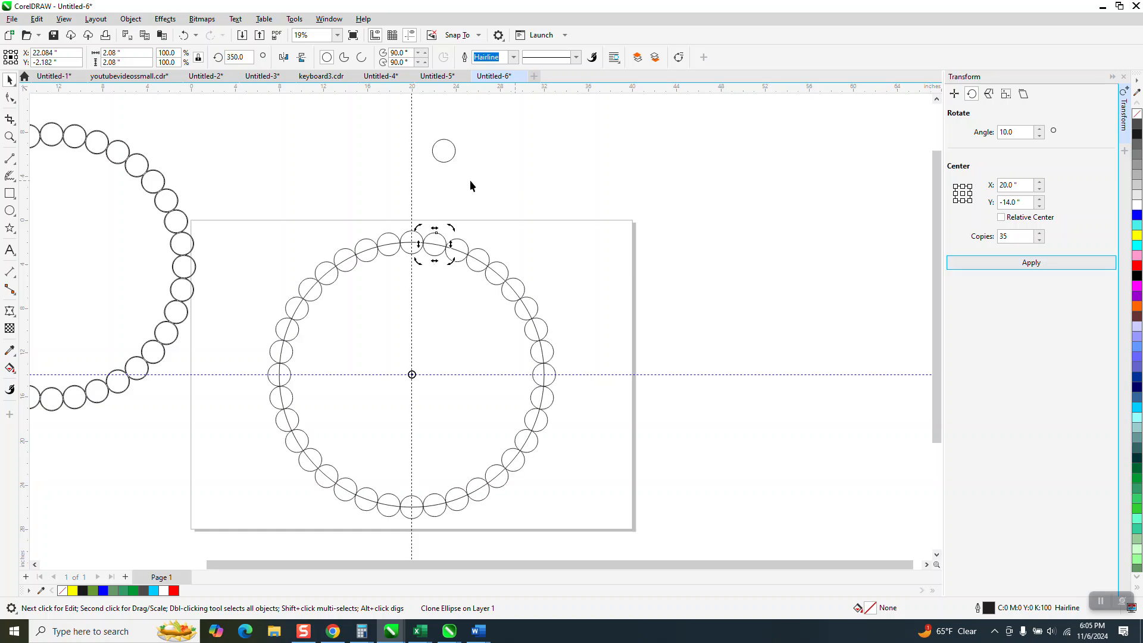
Step: Move the control circle closer to the ring, to about X 26.3 in, Y -1.0 in
drag(448, 159, 484, 219)
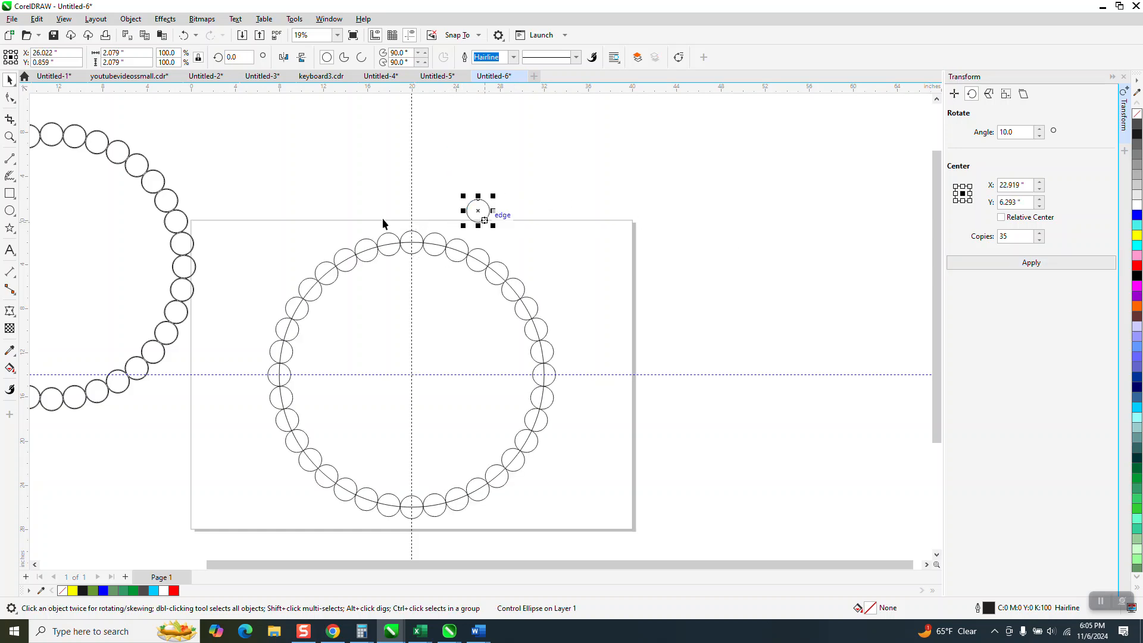
click(9, 138)
drag(347, 196, 613, 317)
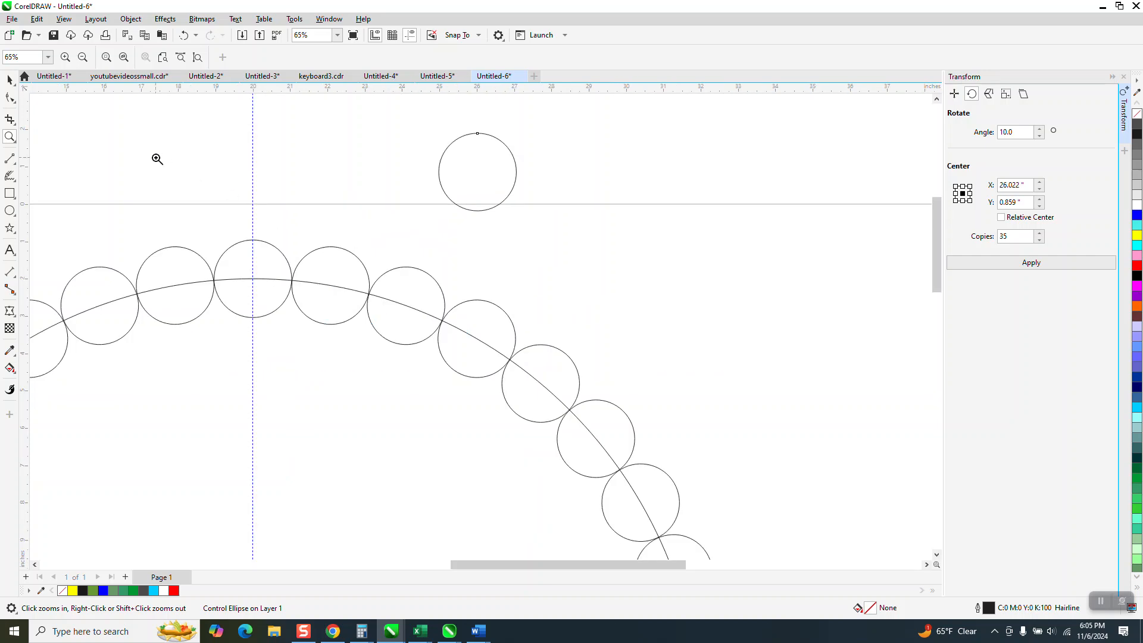
scroll(381, 326, up, 5)
scroll(327, 238, down, 3)
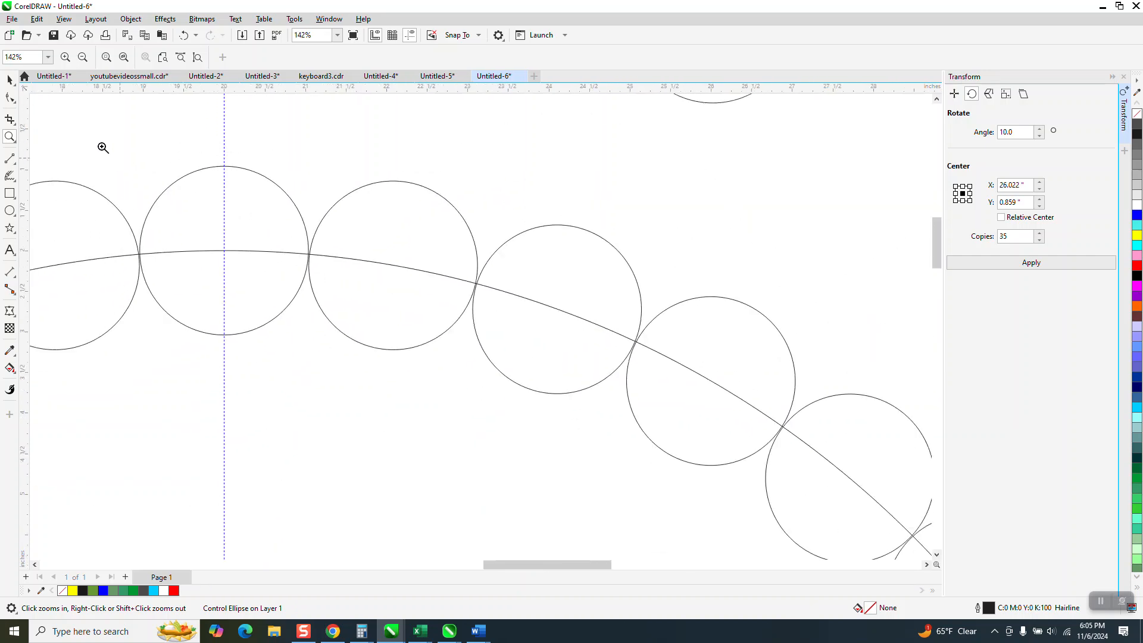
click(10, 79)
drag(629, 110, 618, 221)
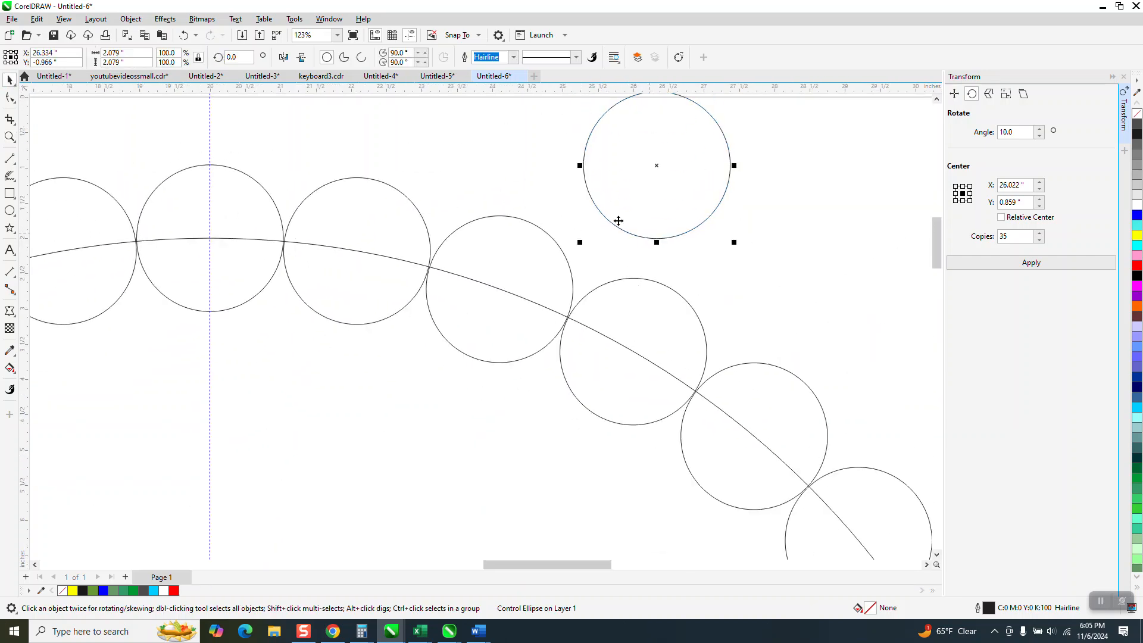
Step: Set the control circle's outline width to 4.0 pt and inspect where neighbouring ring circles touch
click(513, 61)
click(494, 137)
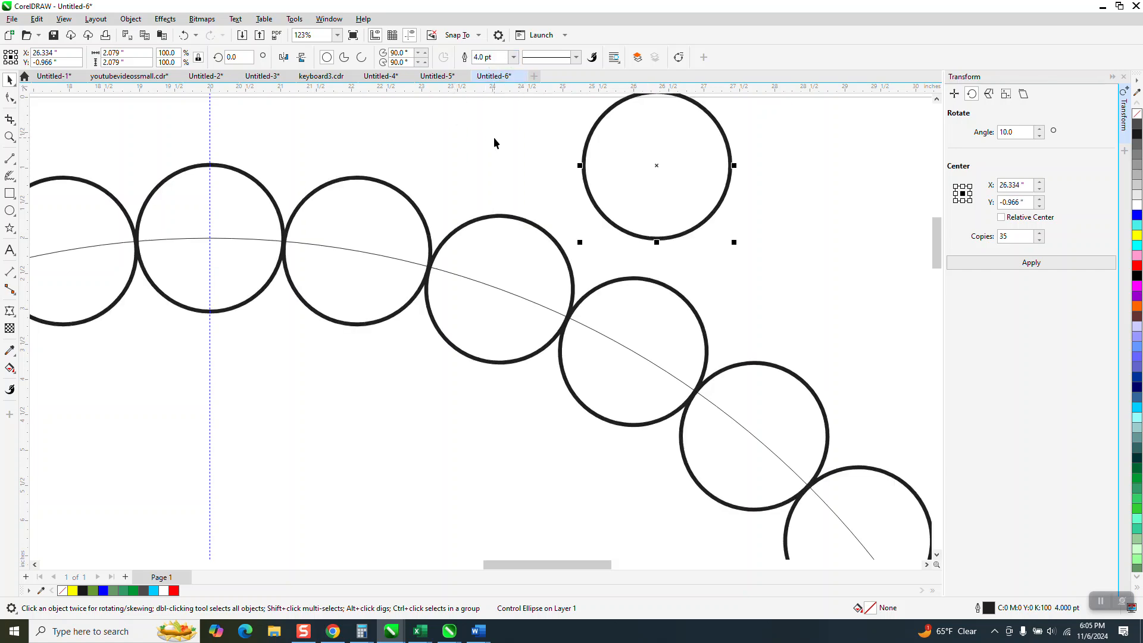
click(10, 137)
drag(390, 238, 564, 334)
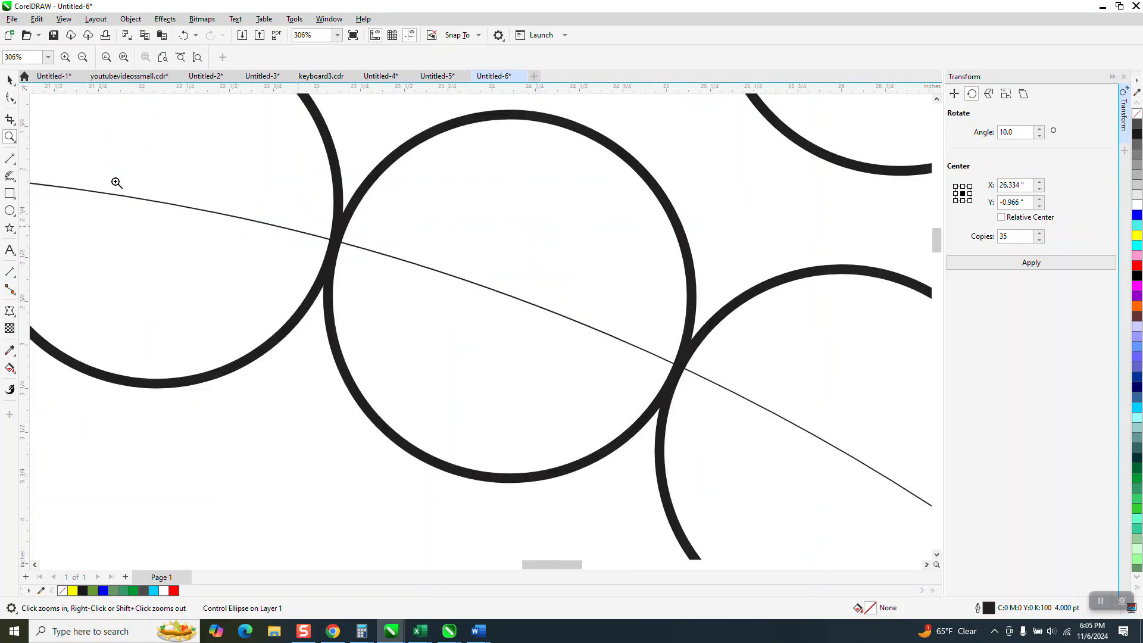
scroll(116, 183, down, 2)
scroll(378, 248, down, 1)
Step: Set the control circle's outline width to 5 pt and inspect the overlap between neighbouring circles
key(space)
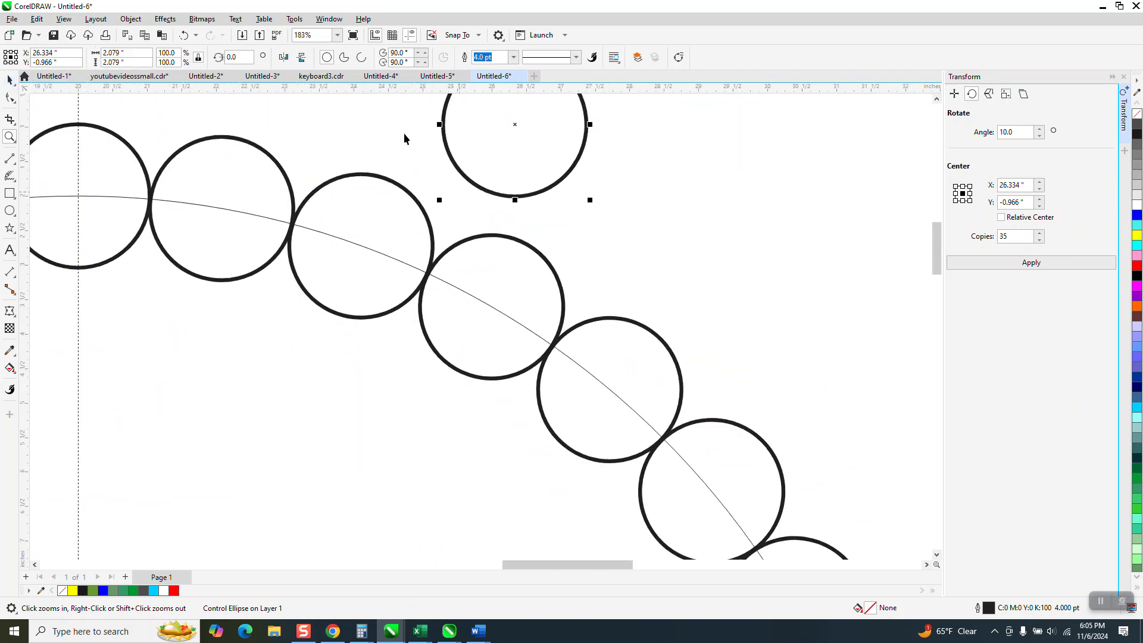
click(513, 57)
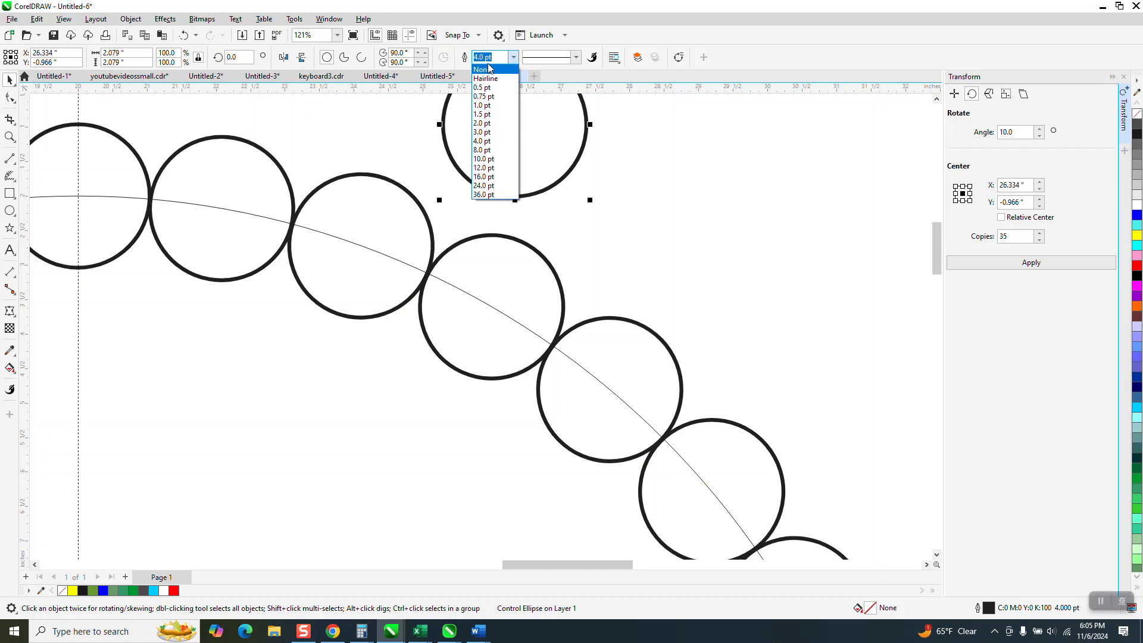
click(493, 58)
text(5)
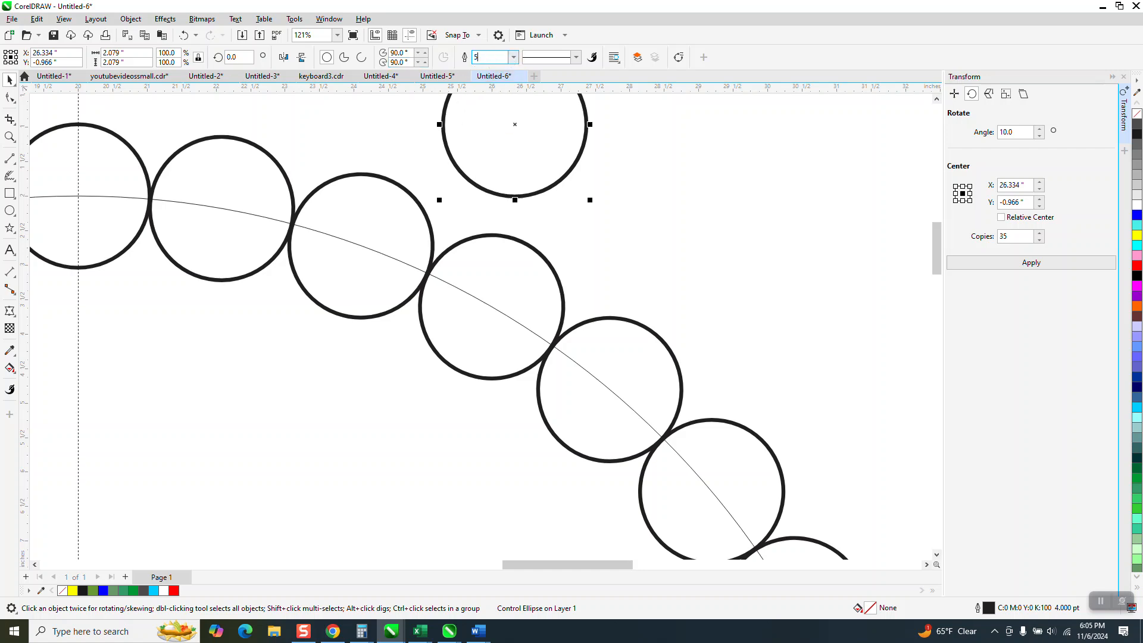
key(Return)
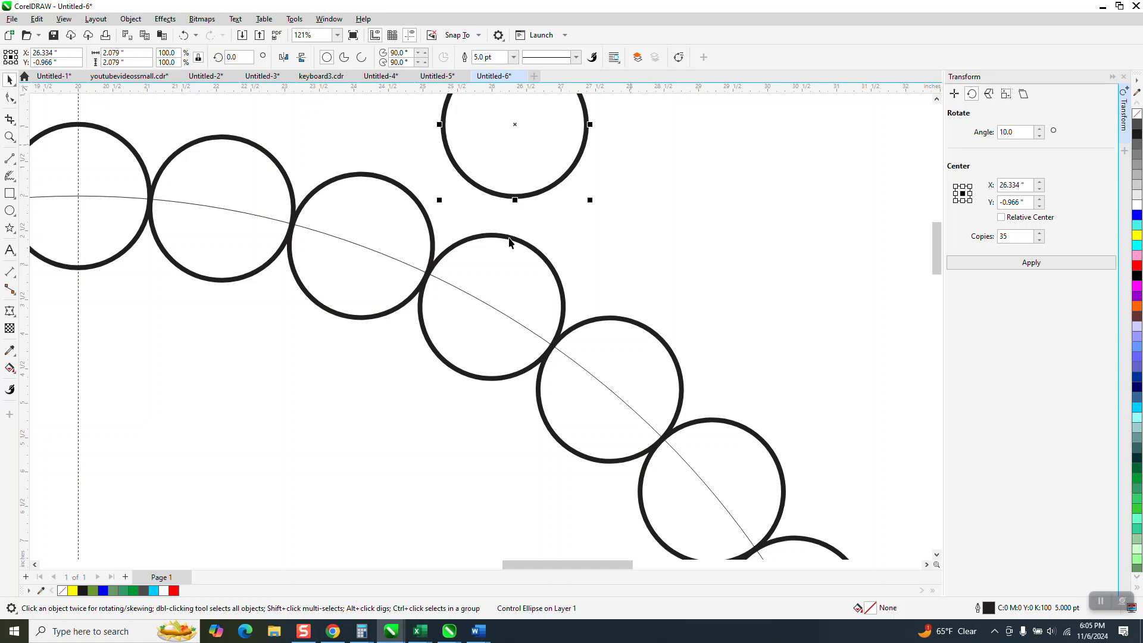
click(9, 137)
drag(382, 238, 487, 317)
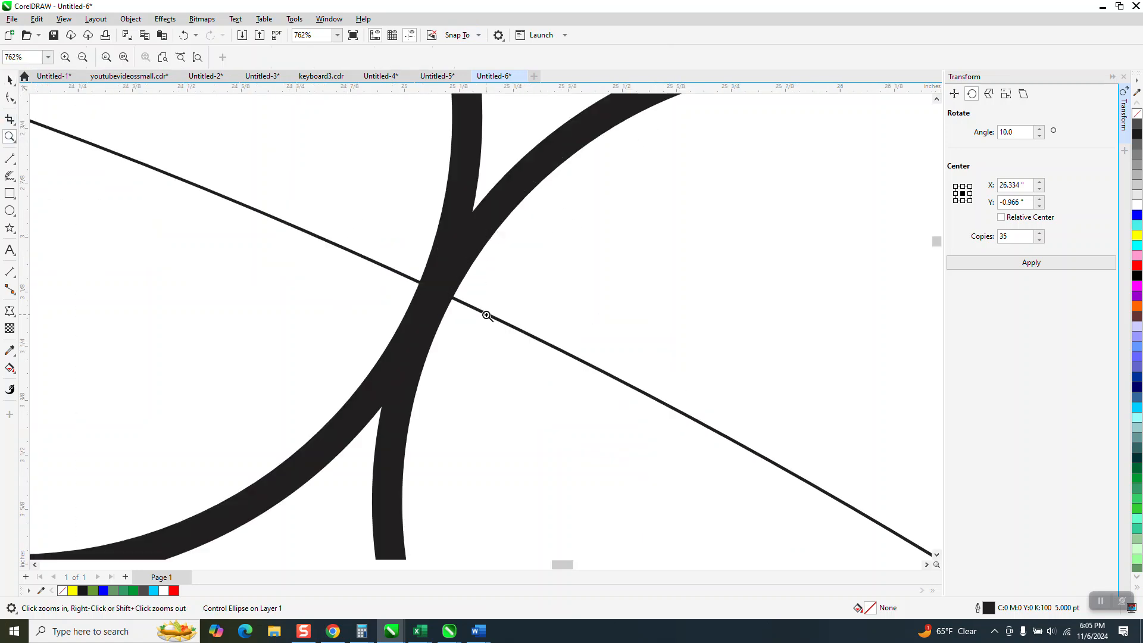
right_click(467, 288)
right_click(233, 140)
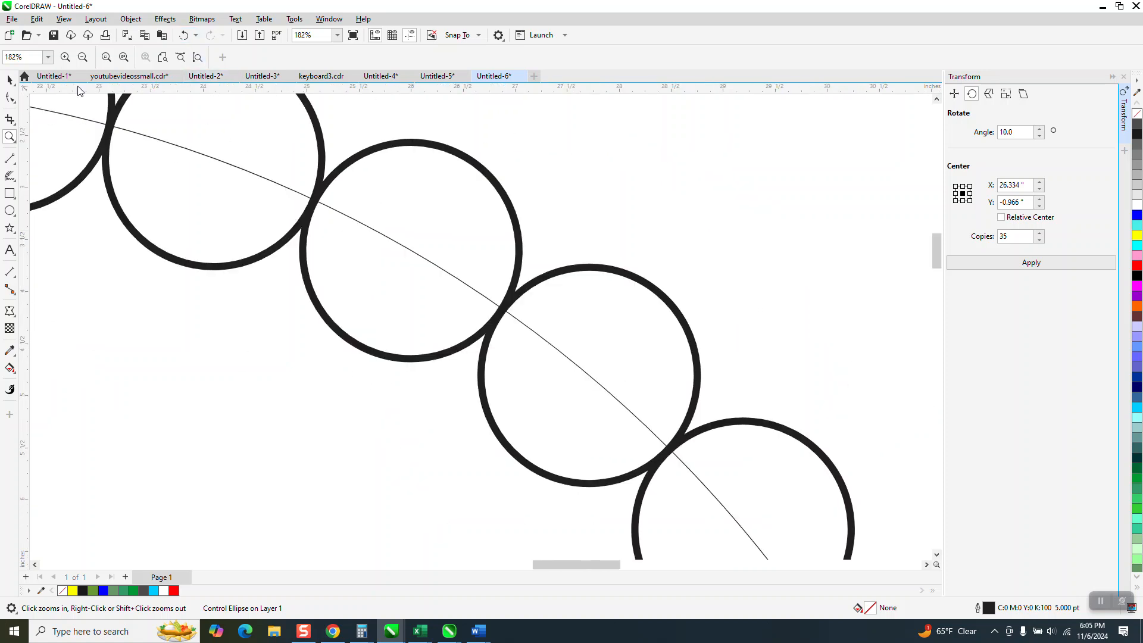
right_click(648, 268)
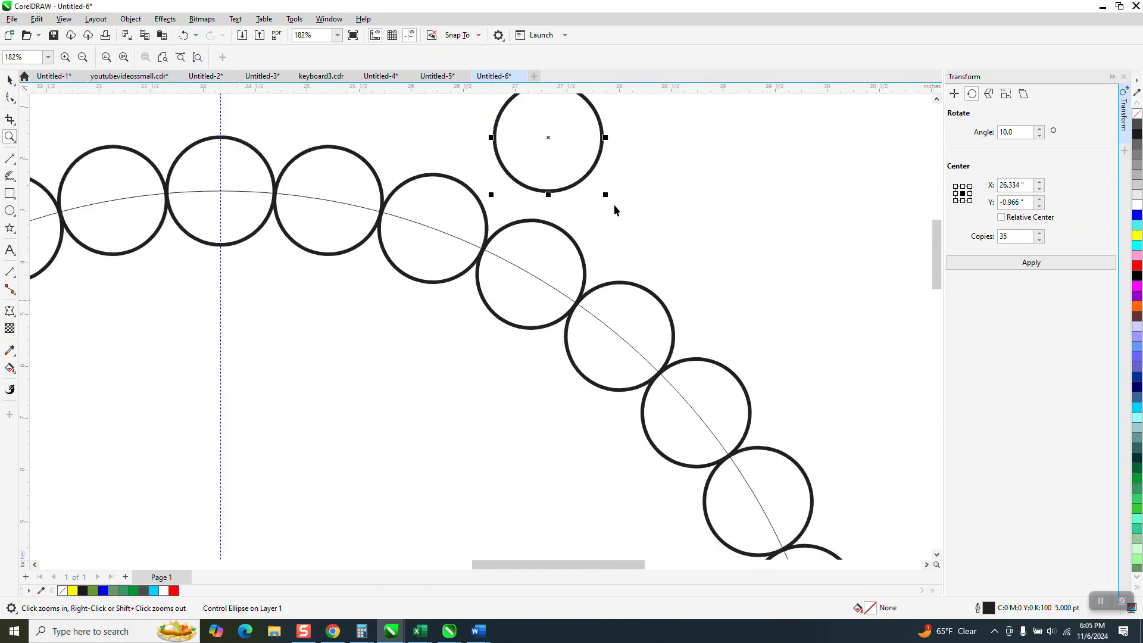
Step: Set the control circle's outline width to 6 pt and inspect how the outlines merge at a contact point
click(9, 79)
click(493, 55)
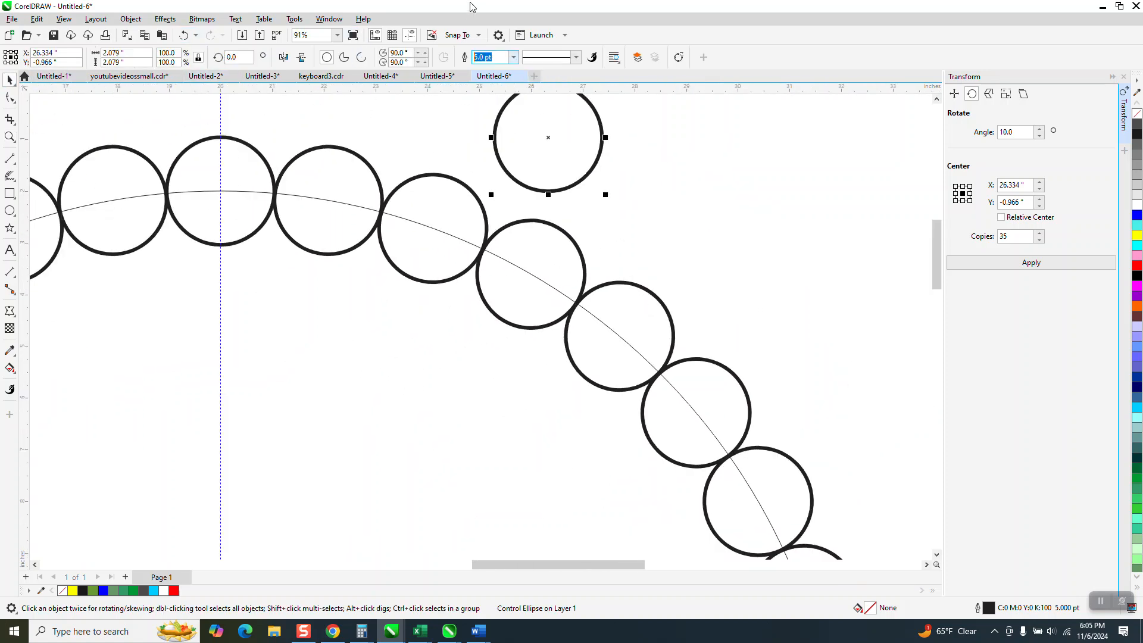
text(6)
key(Return)
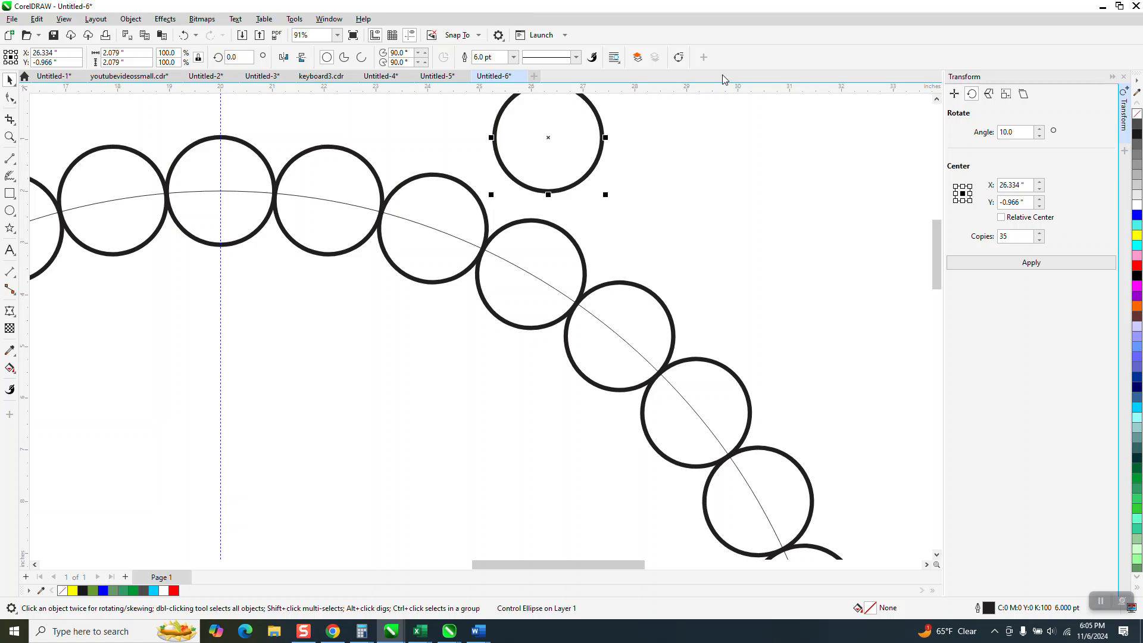
click(9, 136)
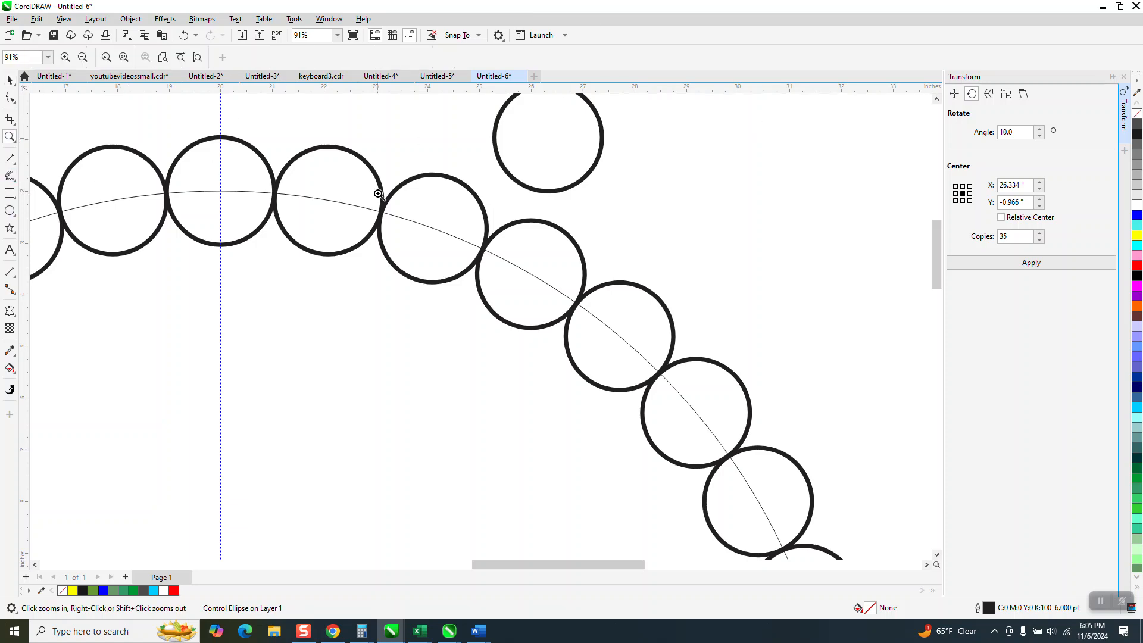
drag(371, 192, 400, 241)
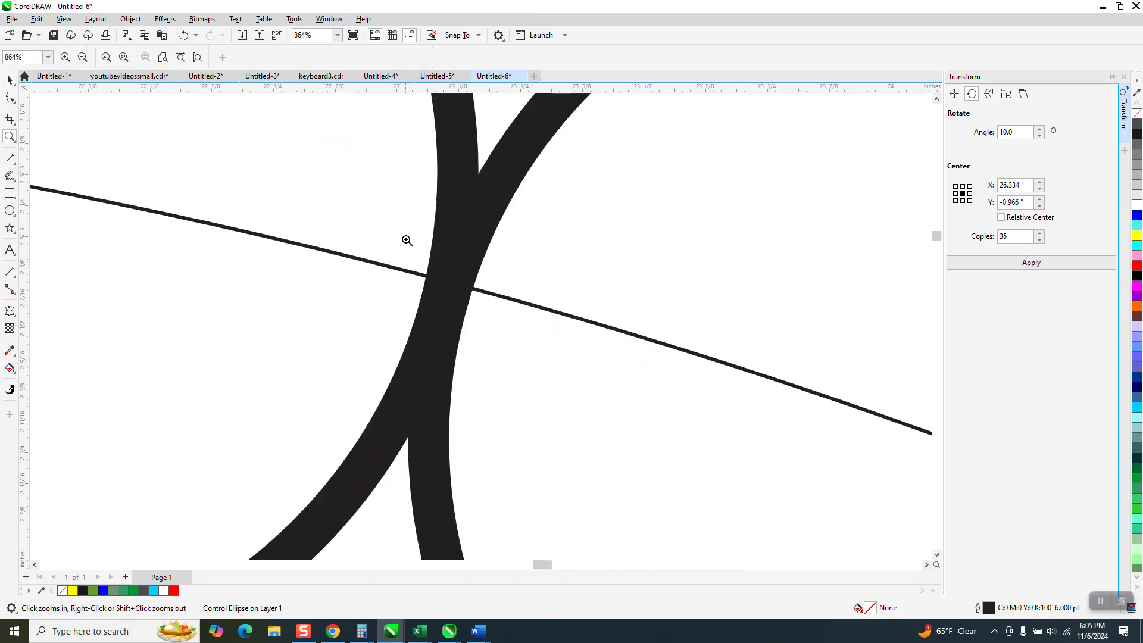
scroll(407, 240, down, 2)
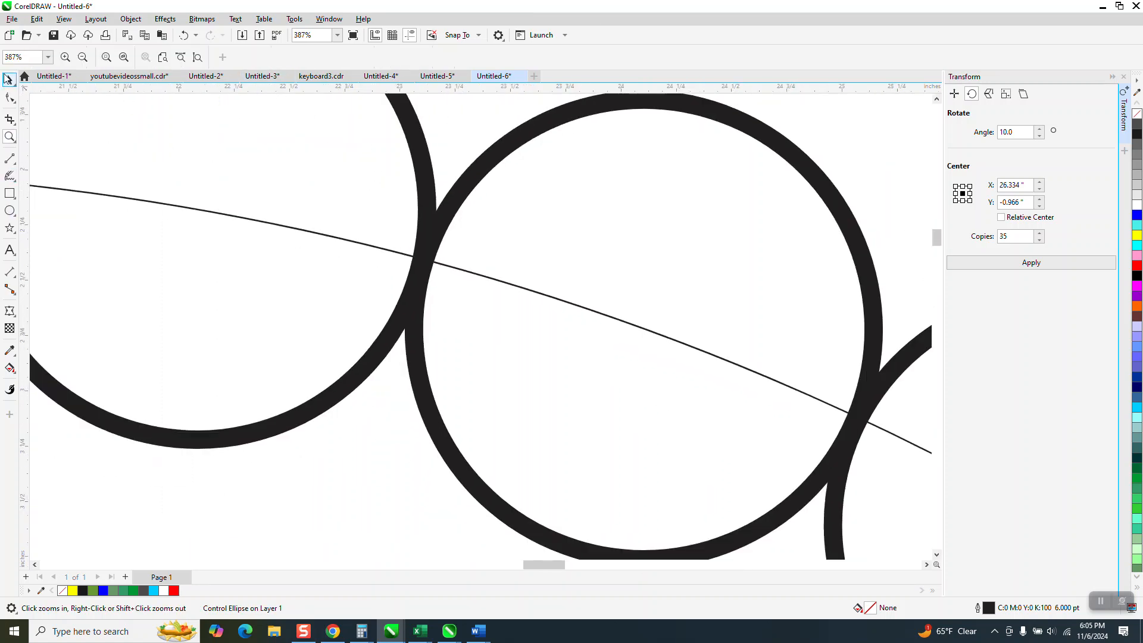
scroll(301, 199, down, 1)
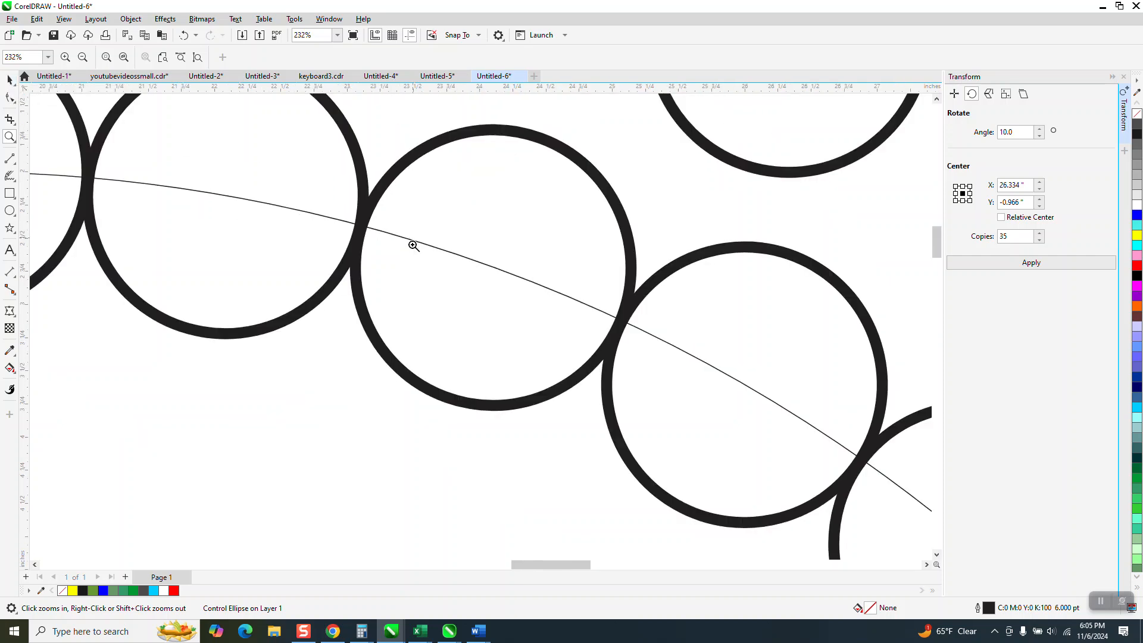
scroll(414, 246, down, 2)
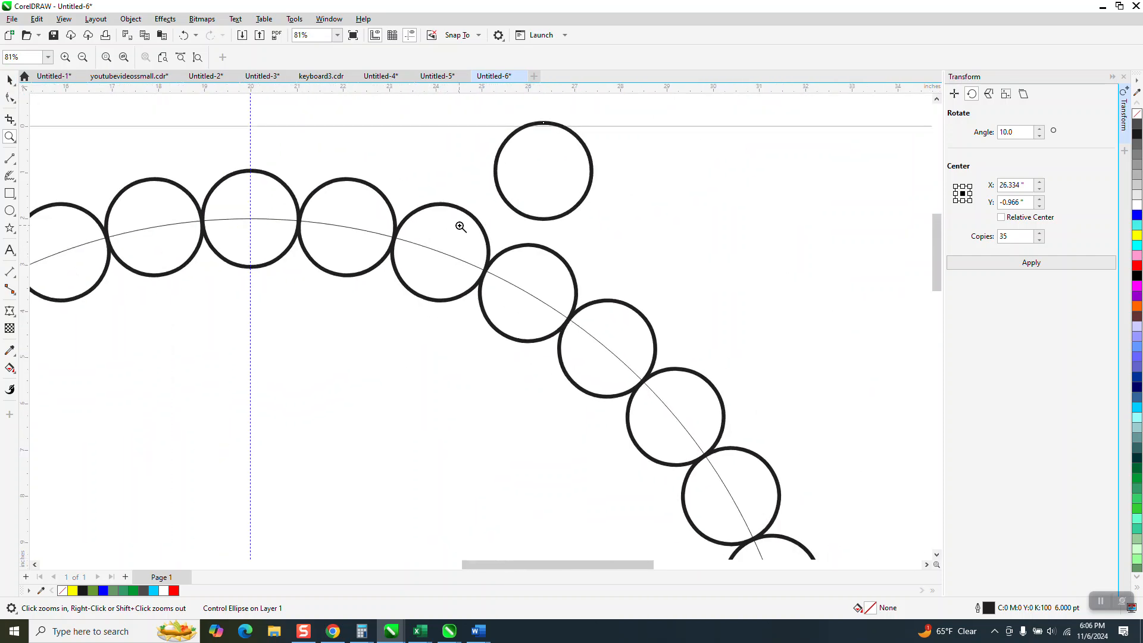
Step: Move the control circle farther from the ring, to about X 28.8 in, Y -1.6 in
click(9, 79)
click(591, 187)
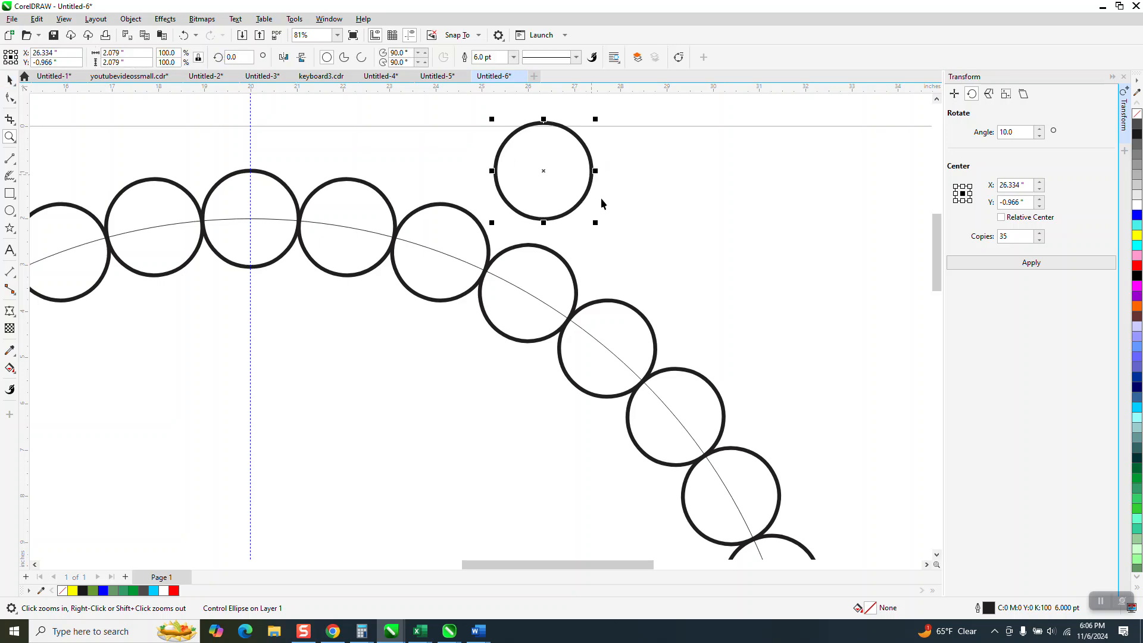
drag(554, 180, 658, 202)
Step: Try to open the control circle into an arc from its top node, undo the change and reselect the circle
click(10, 97)
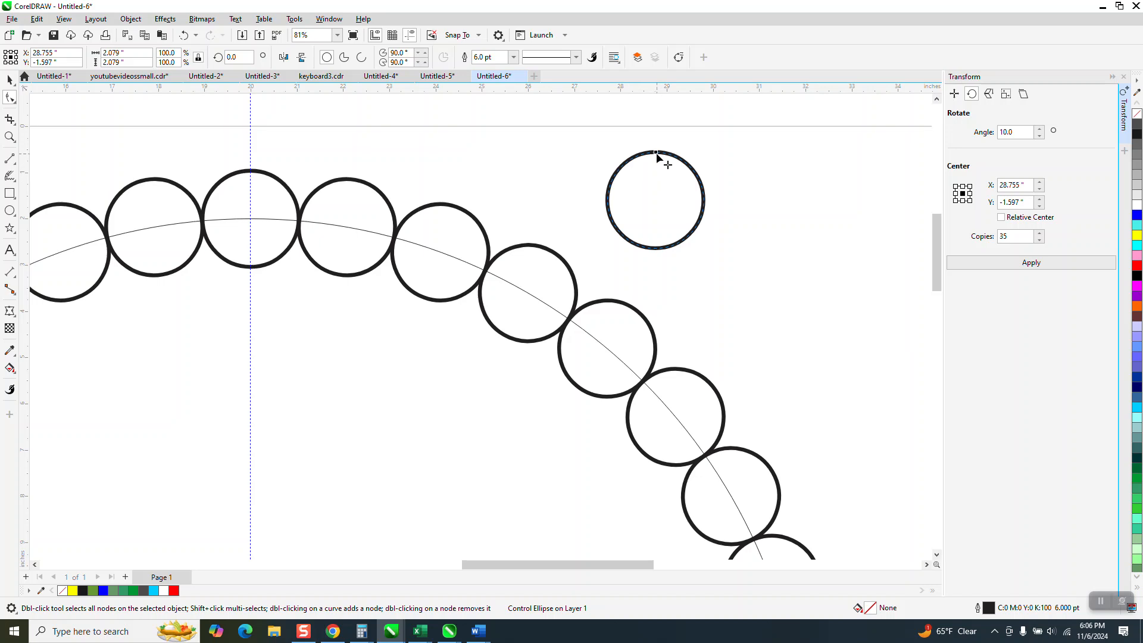
drag(655, 152, 585, 155)
scroll(615, 173, down, 3)
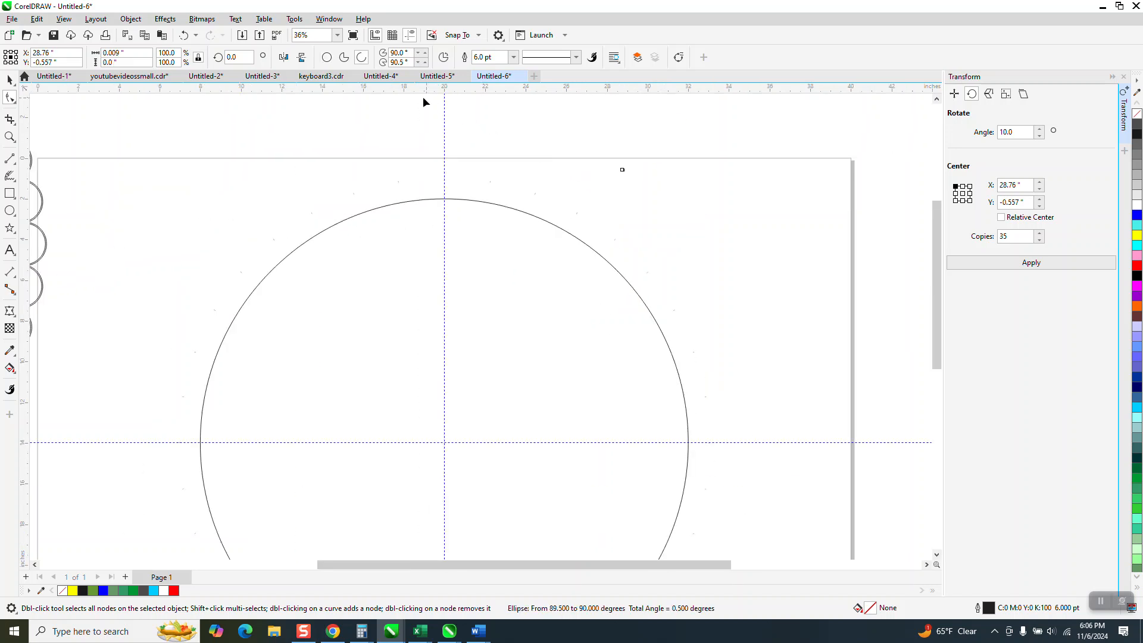
click(184, 34)
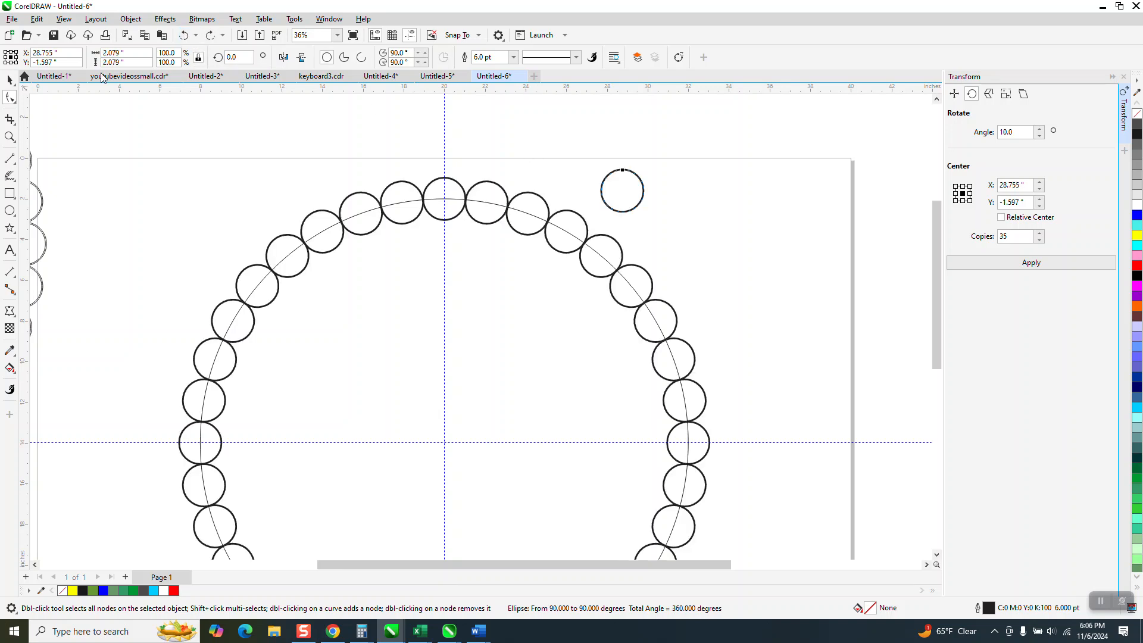
click(10, 79)
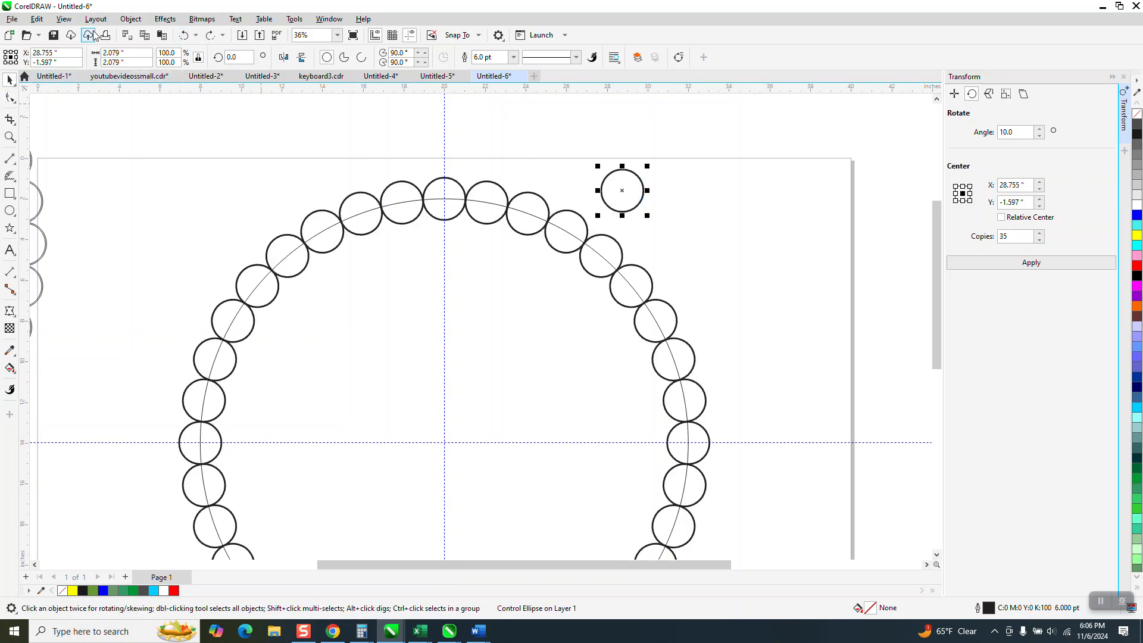
Step: Convert the control circle to curves, raise its top node, add a node beside it and pull that upward to form a petal
click(130, 19)
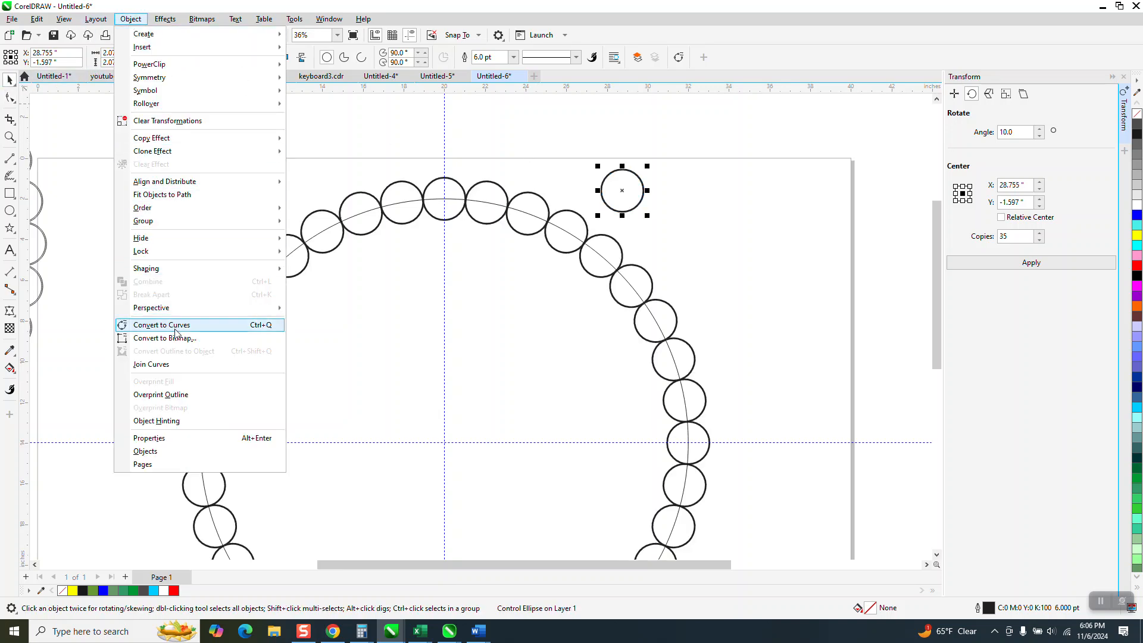
click(174, 326)
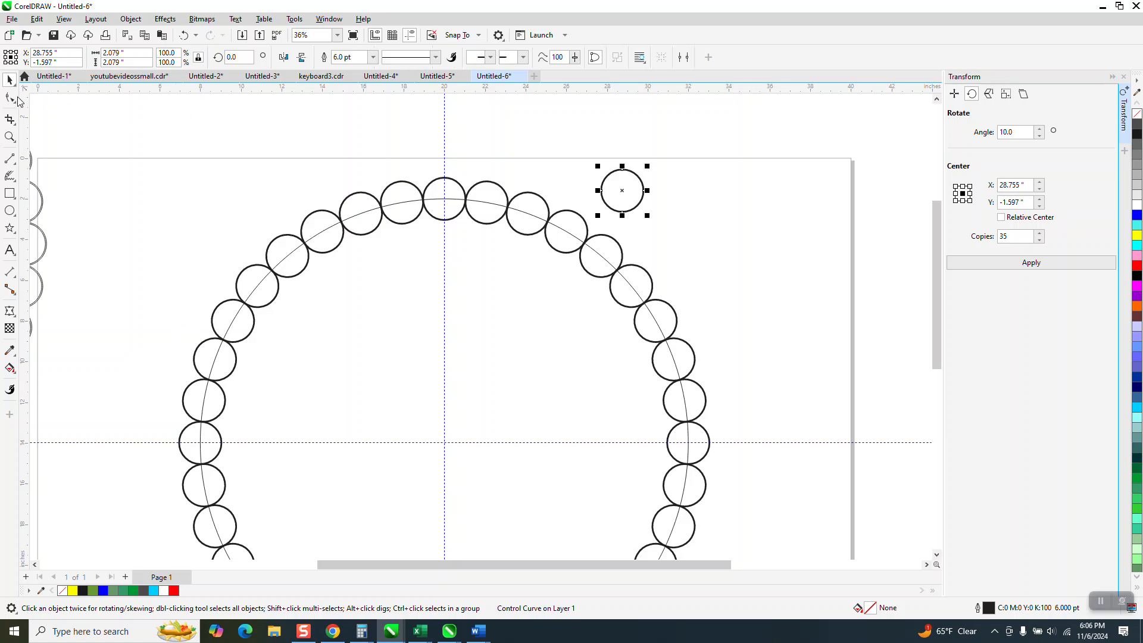
click(10, 97)
drag(624, 171, 627, 132)
double_click(636, 148)
drag(637, 154, 645, 125)
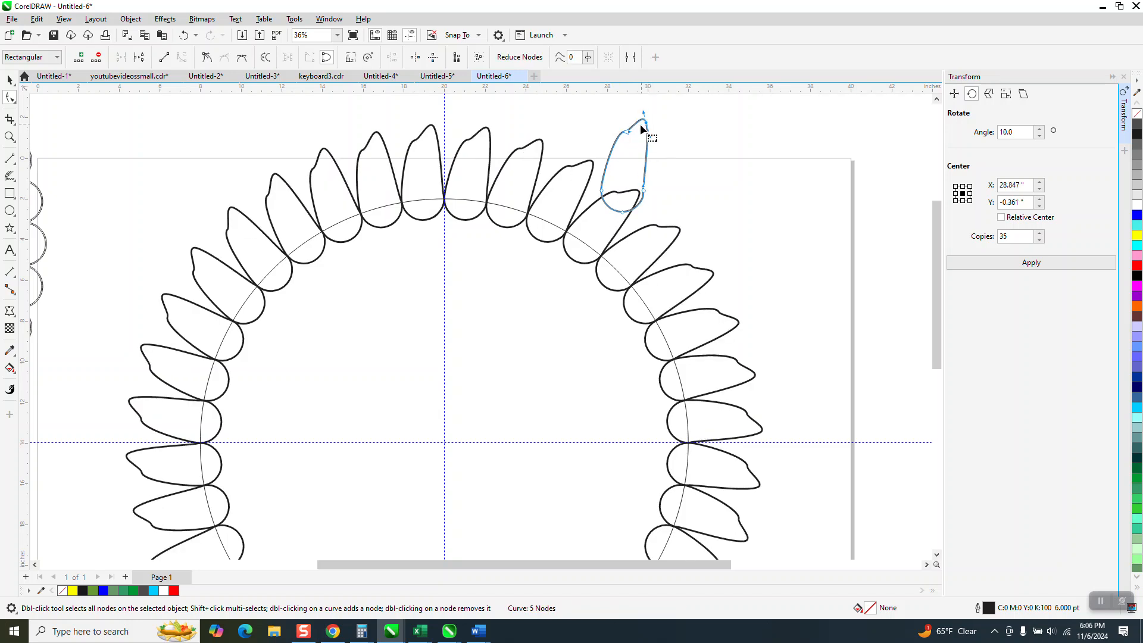
Step: Remove the control petal's extra top node and stretch its tip outward until the shape centres at about X 29.34 in, Y 0.06 in
double_click(627, 128)
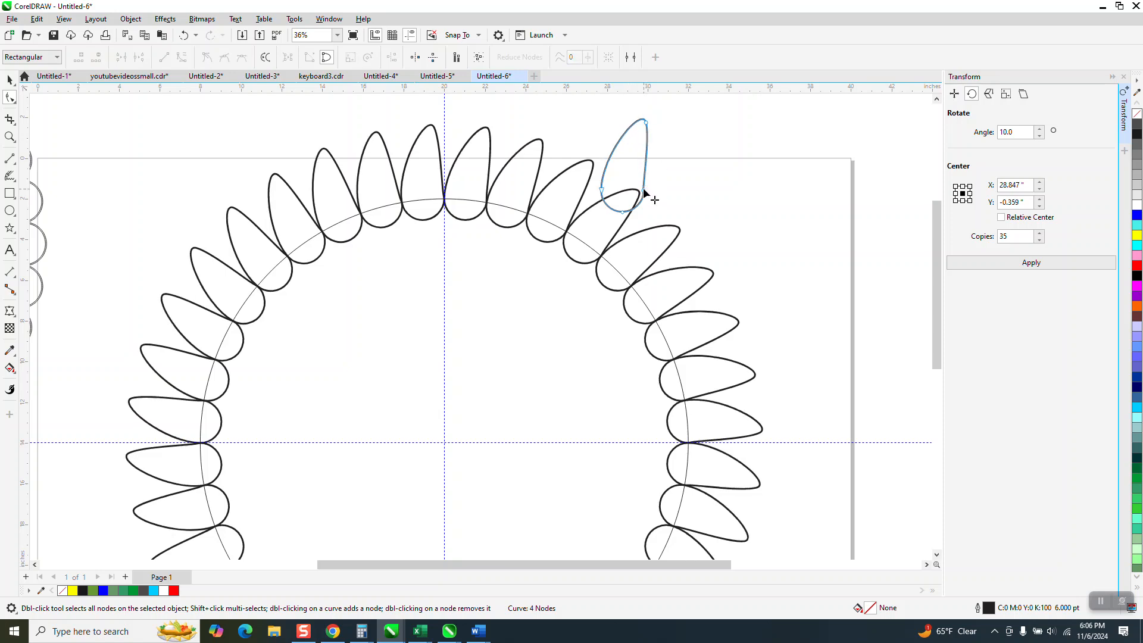
drag(643, 122, 663, 104)
scroll(661, 110, down, 2)
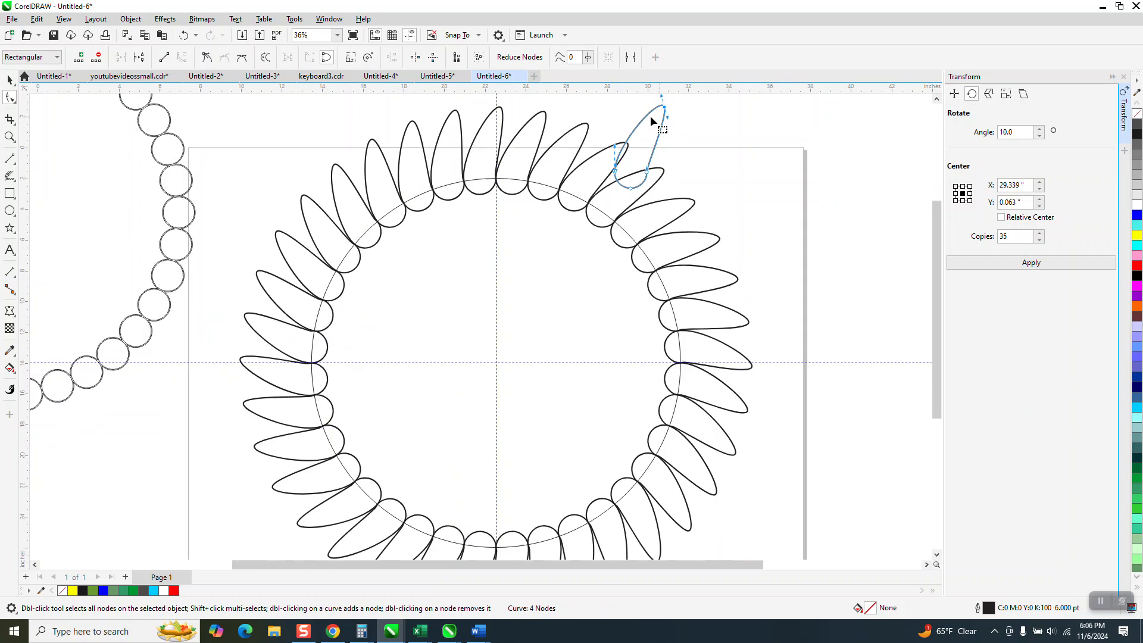
scroll(651, 118, down, 1)
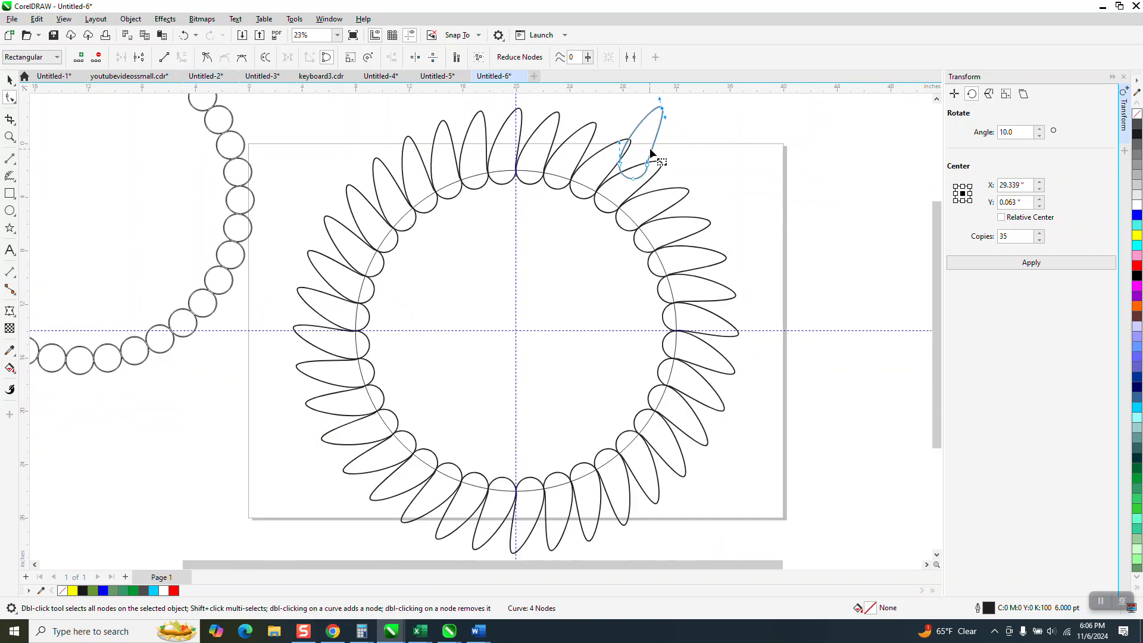
scroll(612, 156, down, 1)
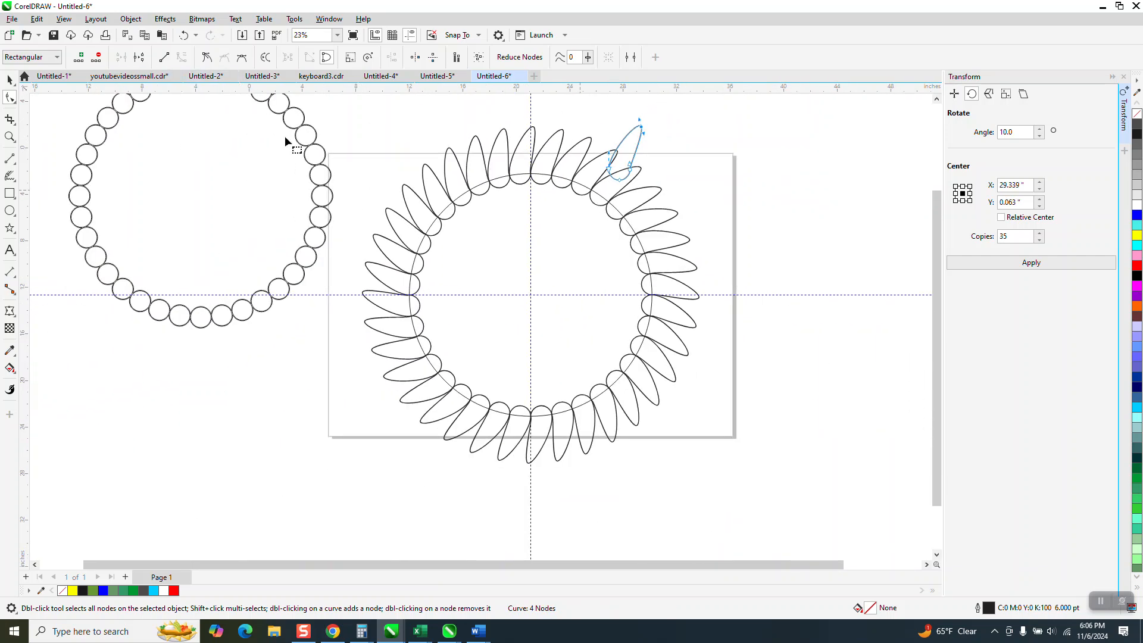
Step: Break the ring's clones apart from their control, move the control petal off the ring and delete it
click(10, 79)
drag(344, 102, 782, 484)
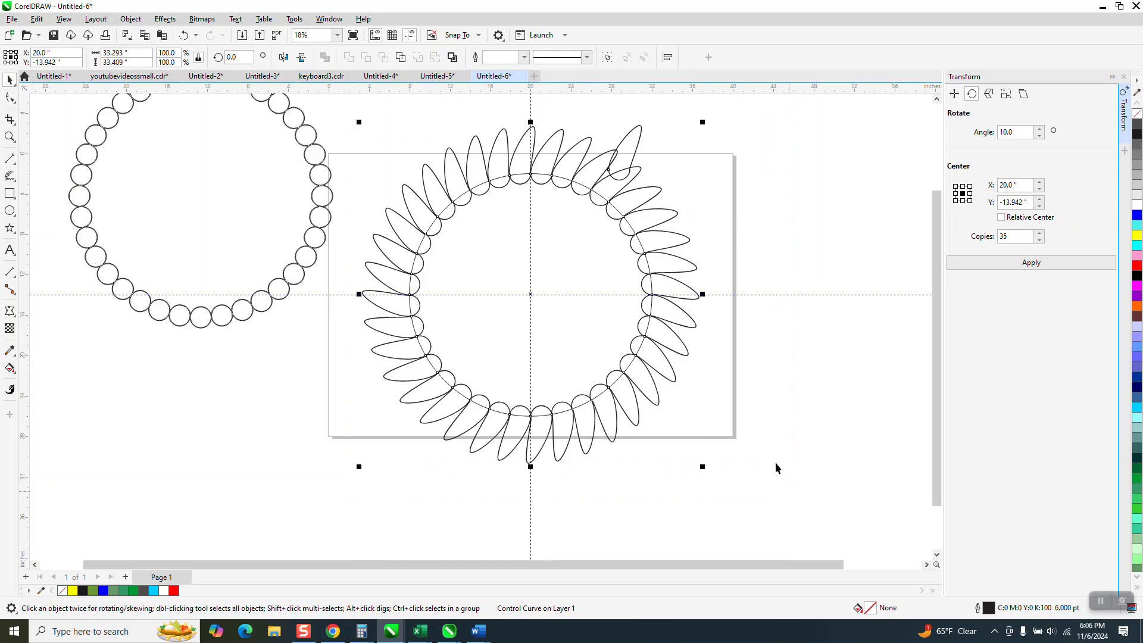
click(128, 20)
click(215, 295)
click(410, 132)
drag(637, 145, 751, 163)
key(Delete)
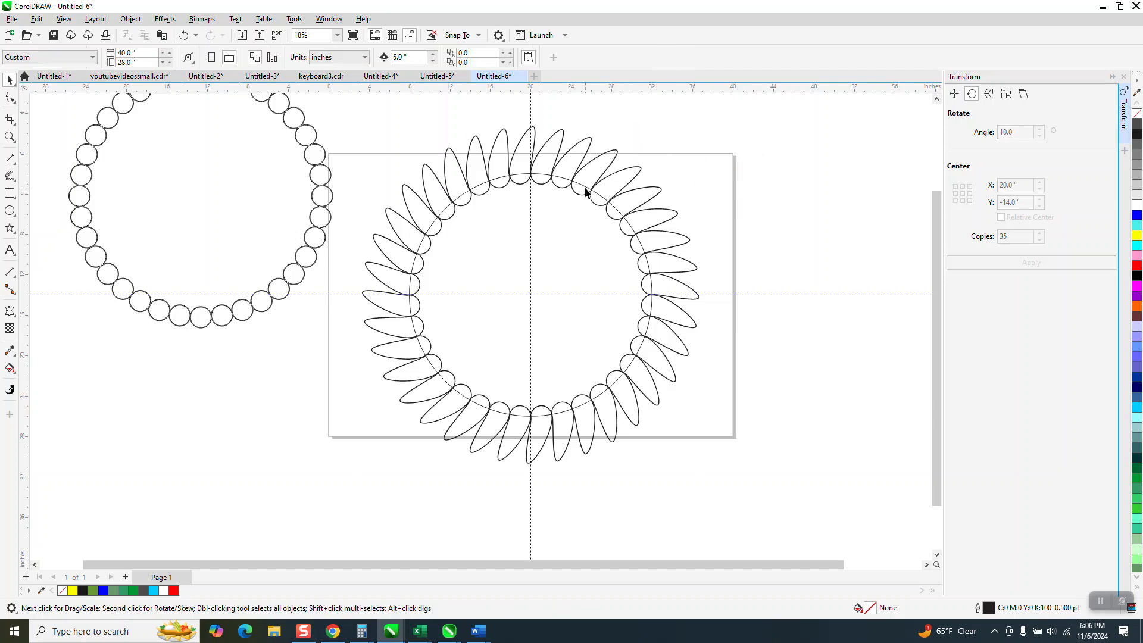
Step: Delete the large guide circle that runs through the inner ends of the petals
click(585, 188)
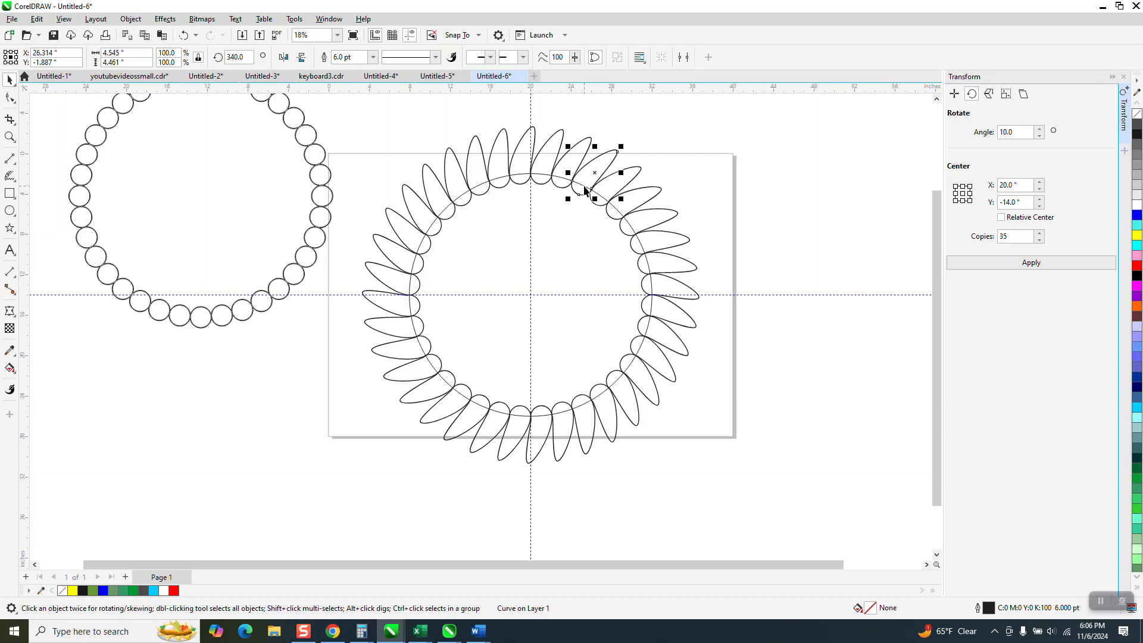
click(585, 186)
key(Delete)
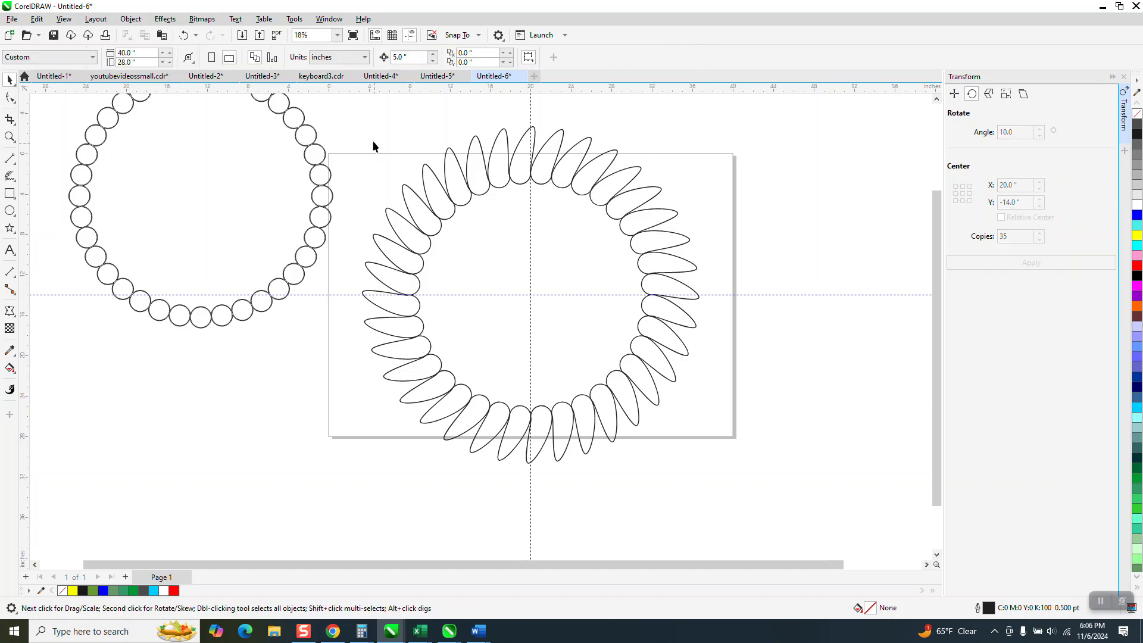
Step: Select every petal in the ring and convert their outlines to objects
click(10, 136)
click(535, 199)
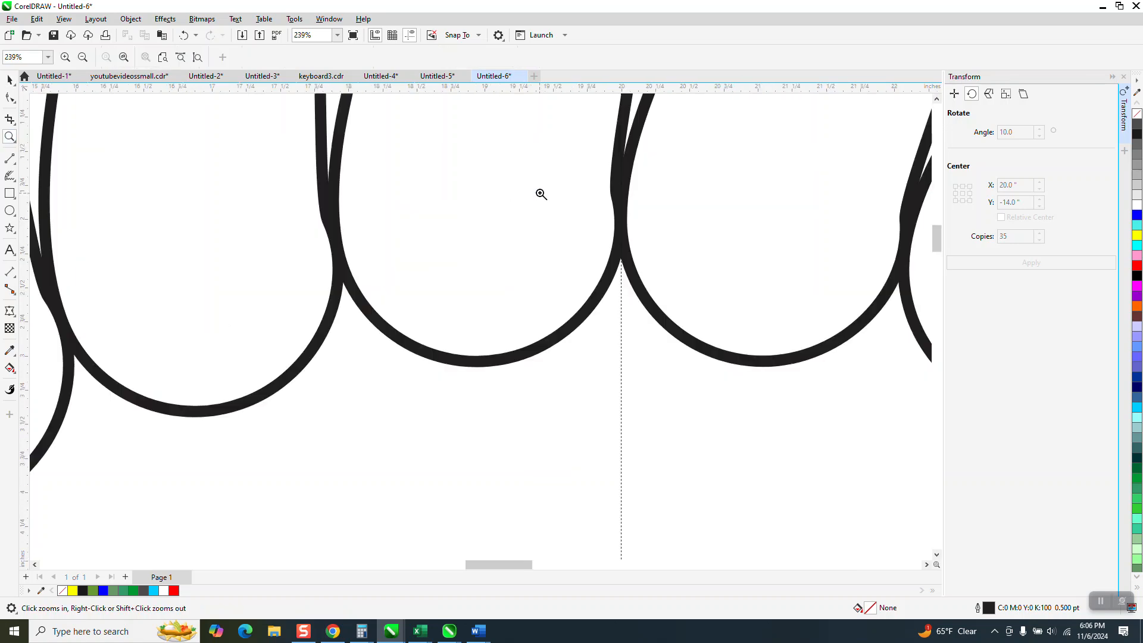
scroll(494, 141, down, 5)
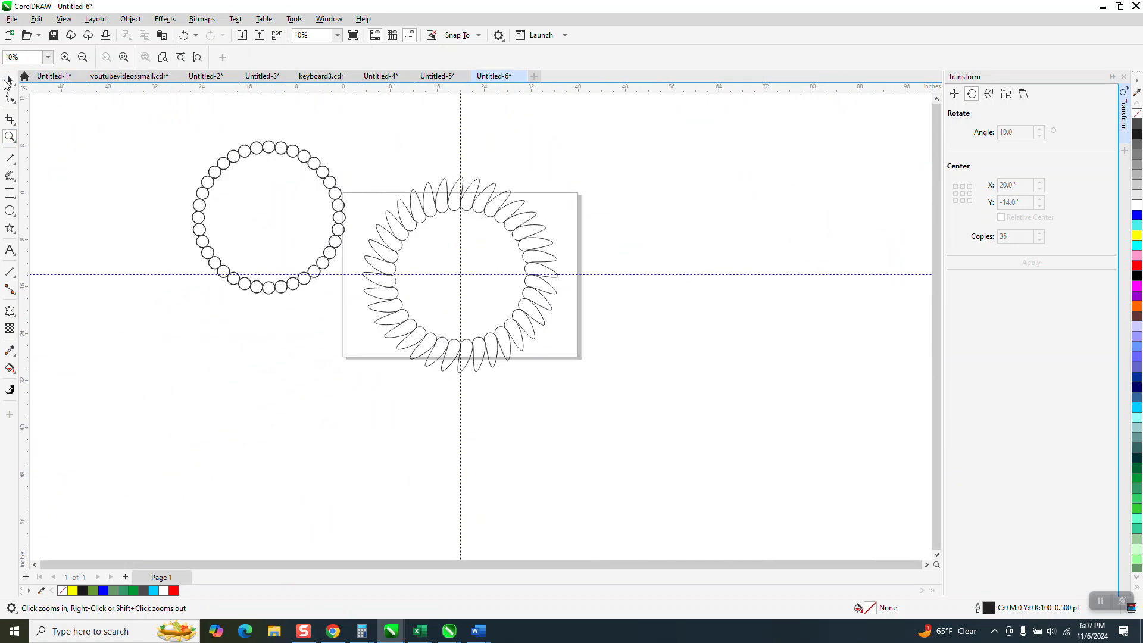
click(10, 81)
drag(597, 387, 596, 386)
click(130, 19)
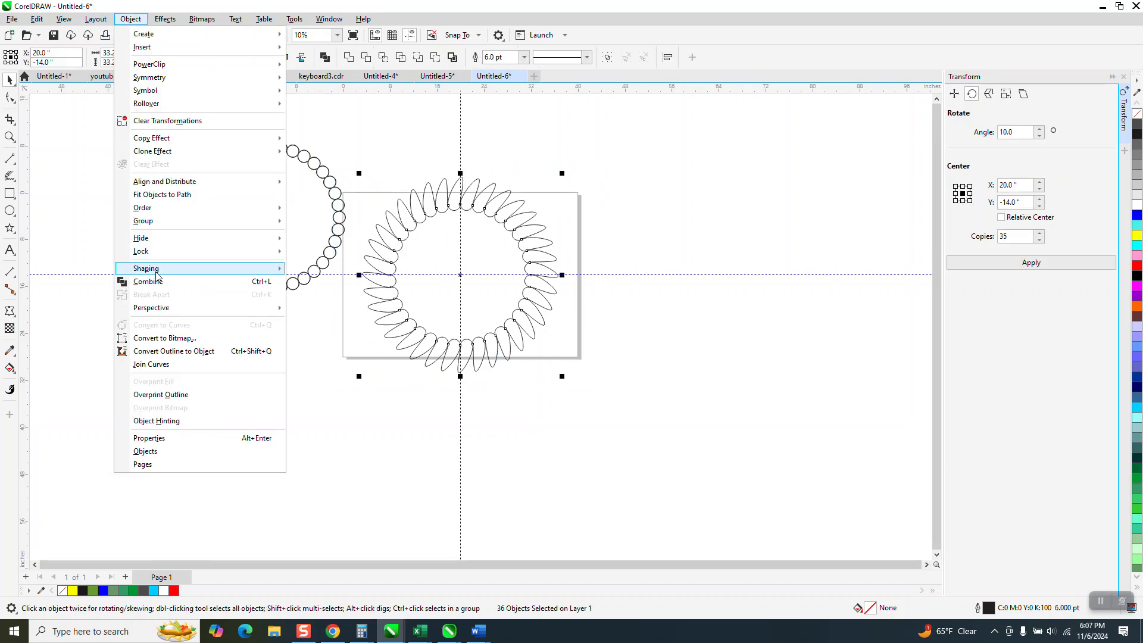
click(185, 352)
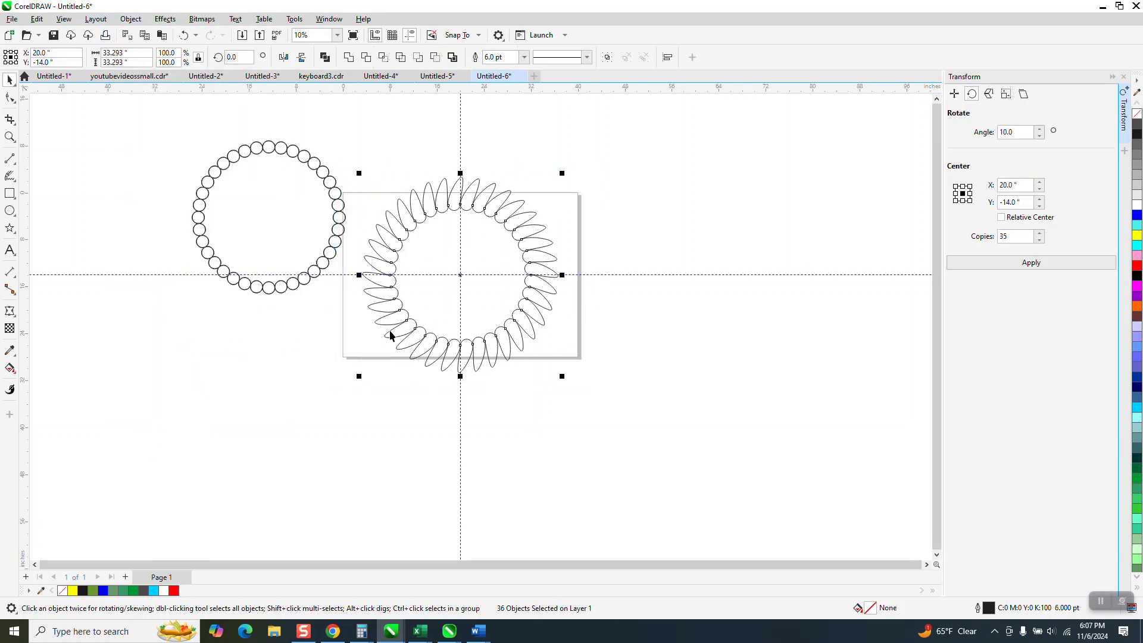
Step: Remove the fill from the converted petal outlines and give them a #1A1A1A outline
click(1137, 116)
right_click(1133, 137)
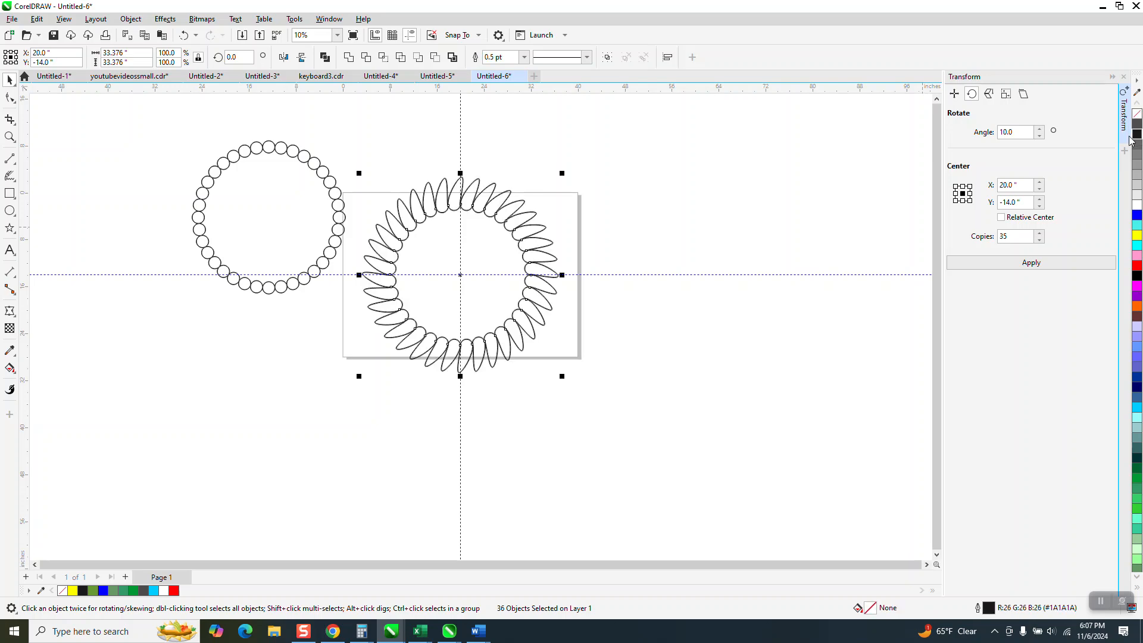
click(9, 136)
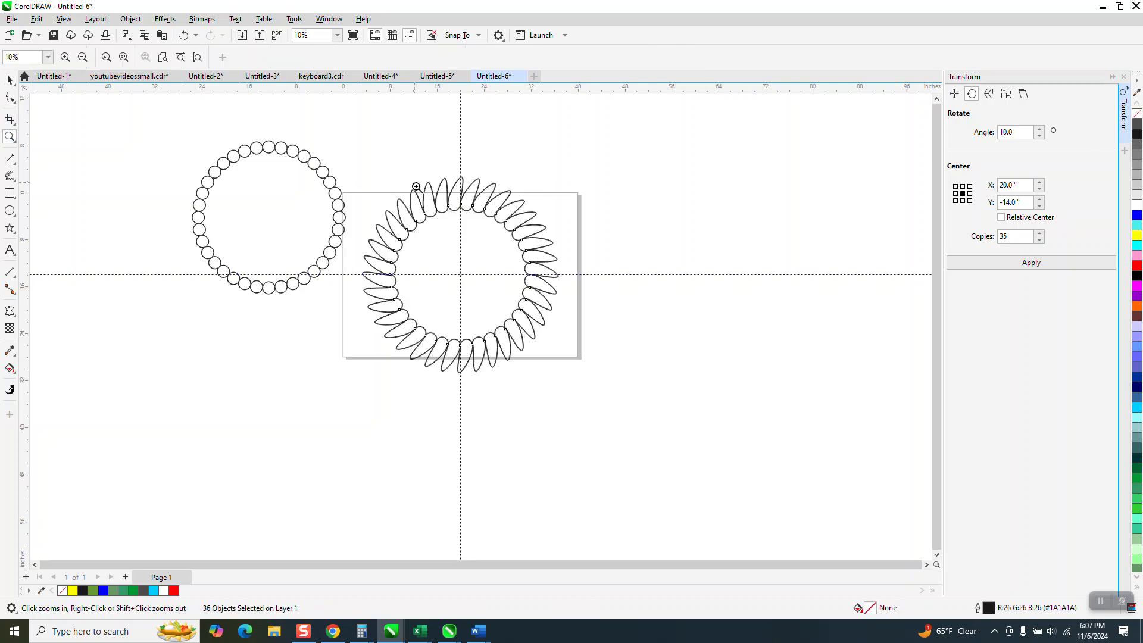
drag(416, 187, 501, 234)
scroll(501, 231, down, 7)
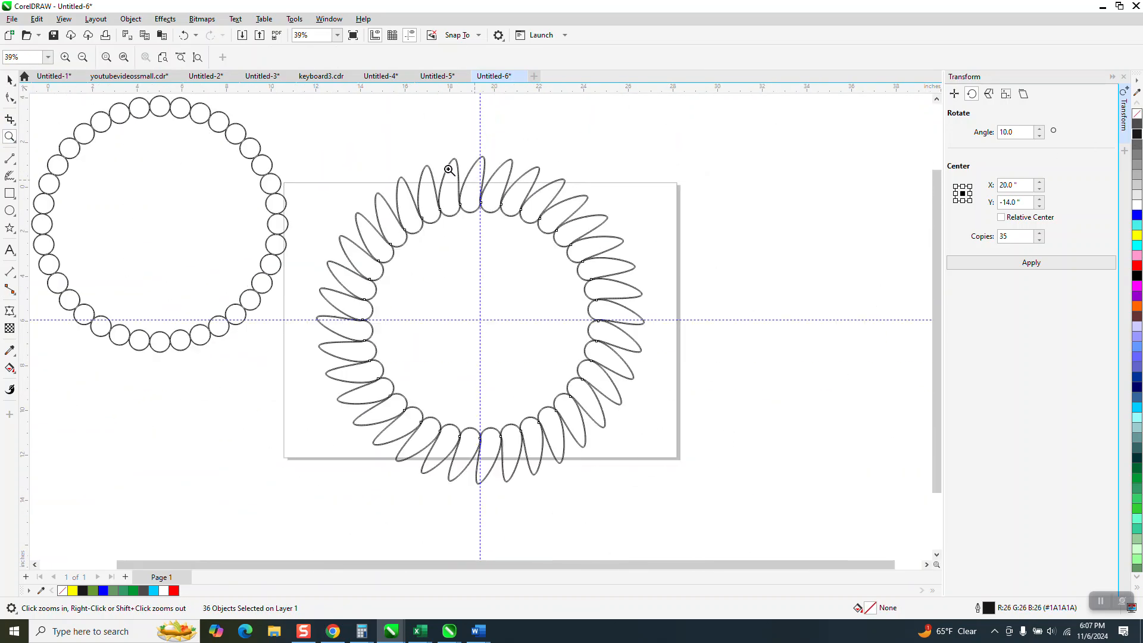
Step: Combine all the petal outline objects into a single curve
click(11, 80)
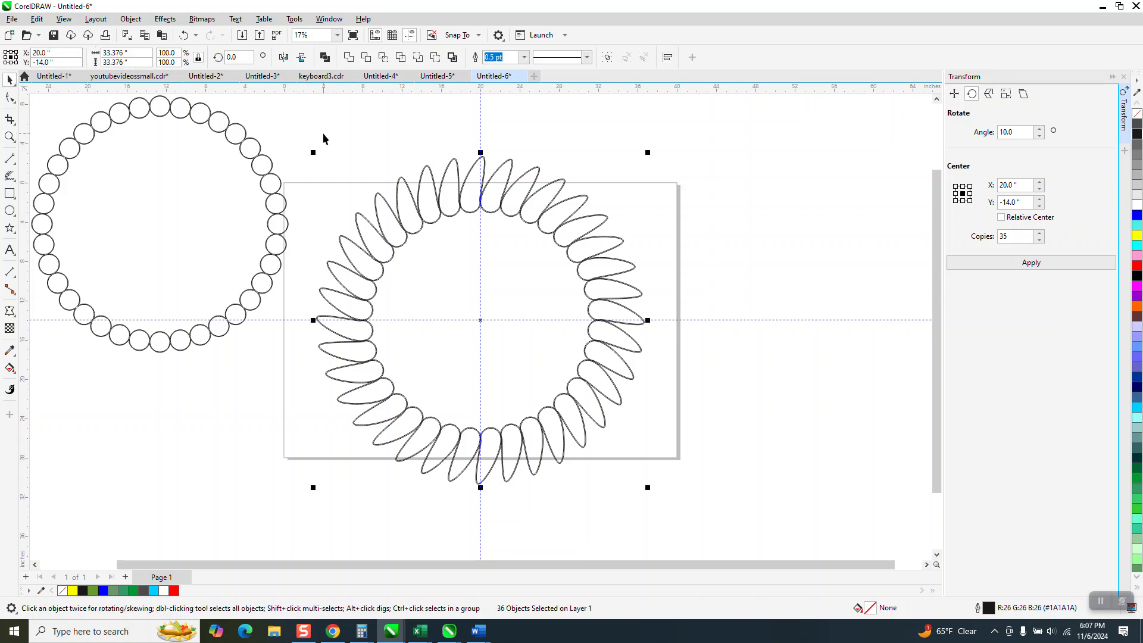
drag(681, 494, 679, 493)
key(ctrl+l)
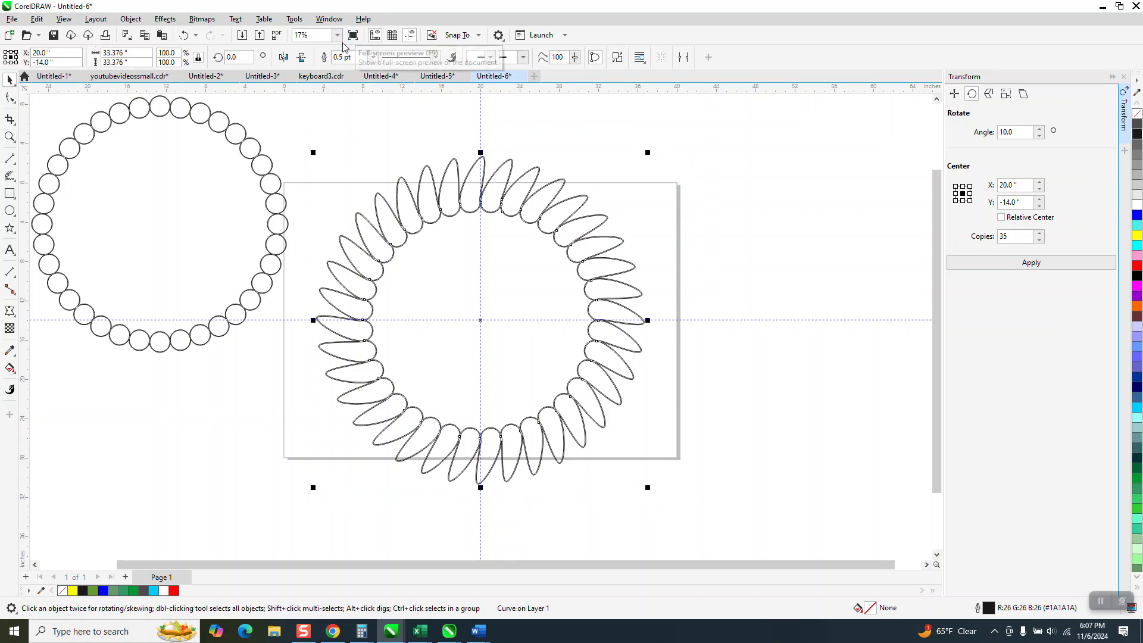
Step: Use Smart Fill with blue and no outline to colour the narrow band between the petals' double contours
click(10, 136)
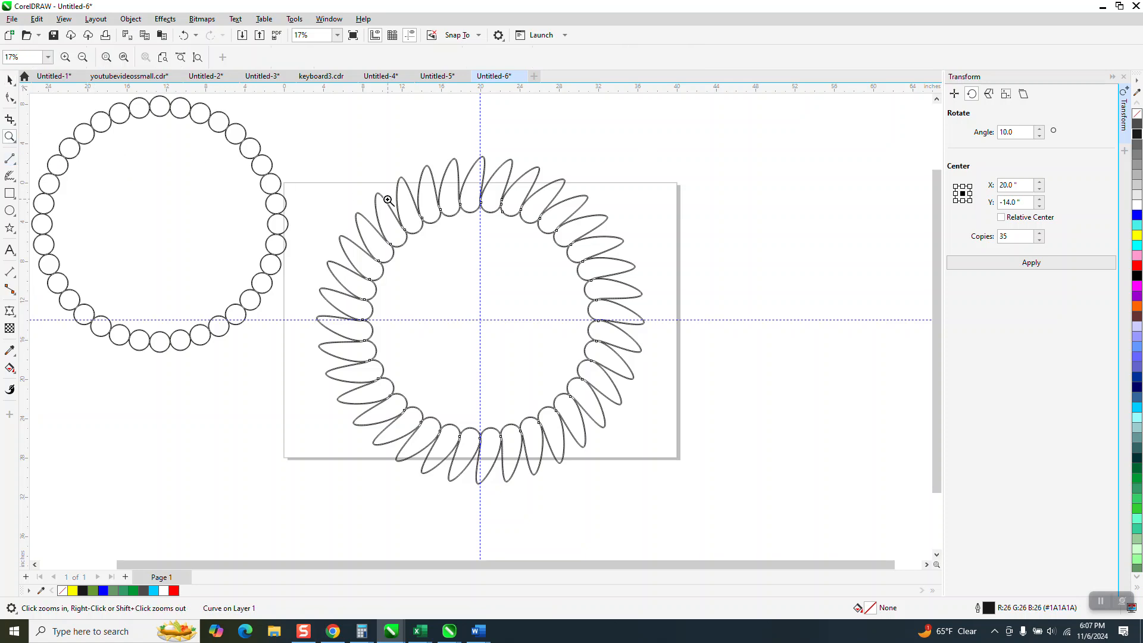
drag(385, 200, 483, 275)
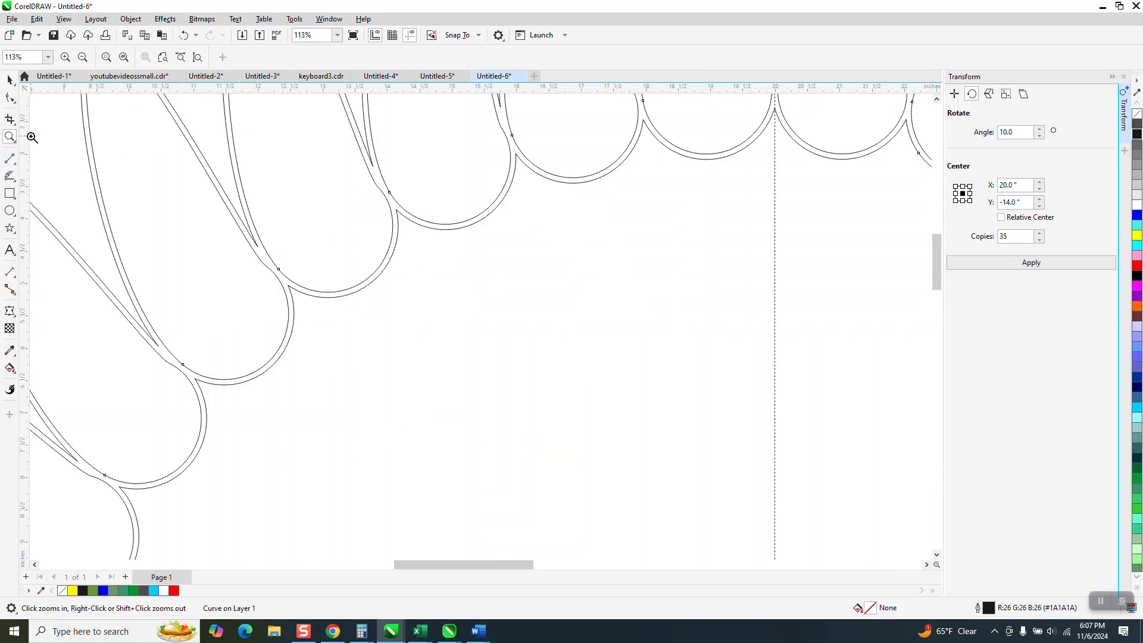
click(13, 371)
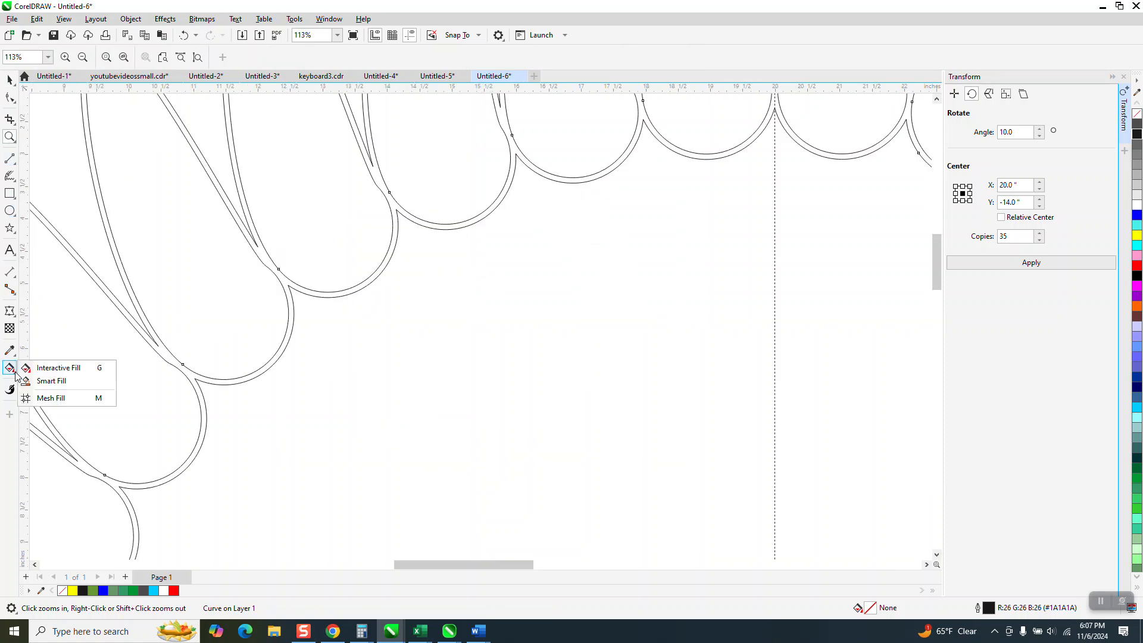
click(47, 382)
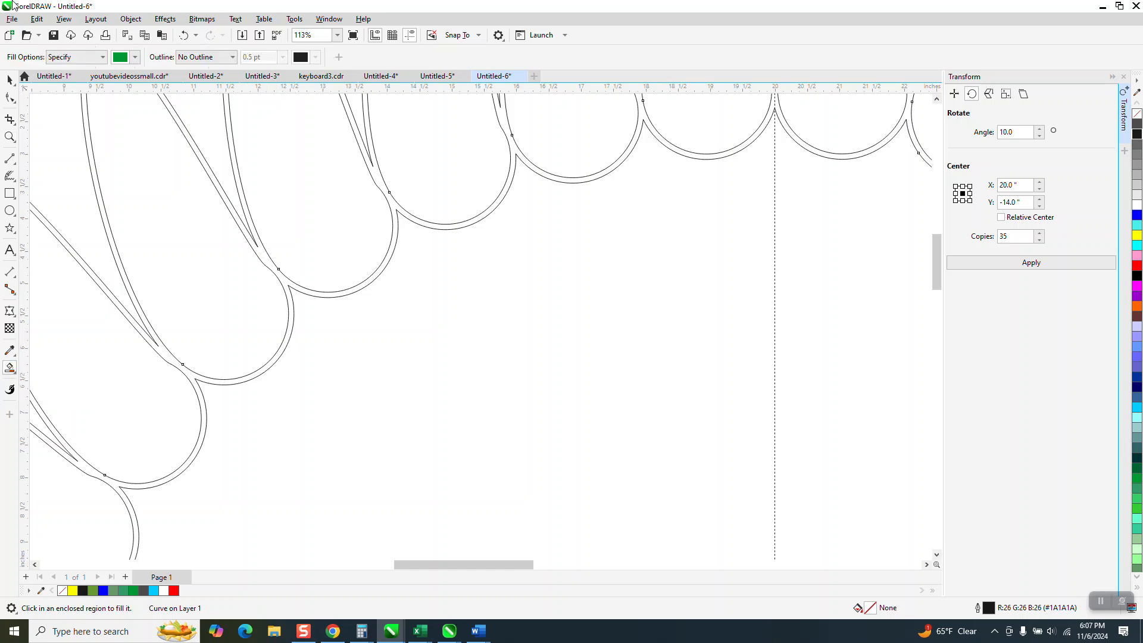
click(136, 57)
click(143, 132)
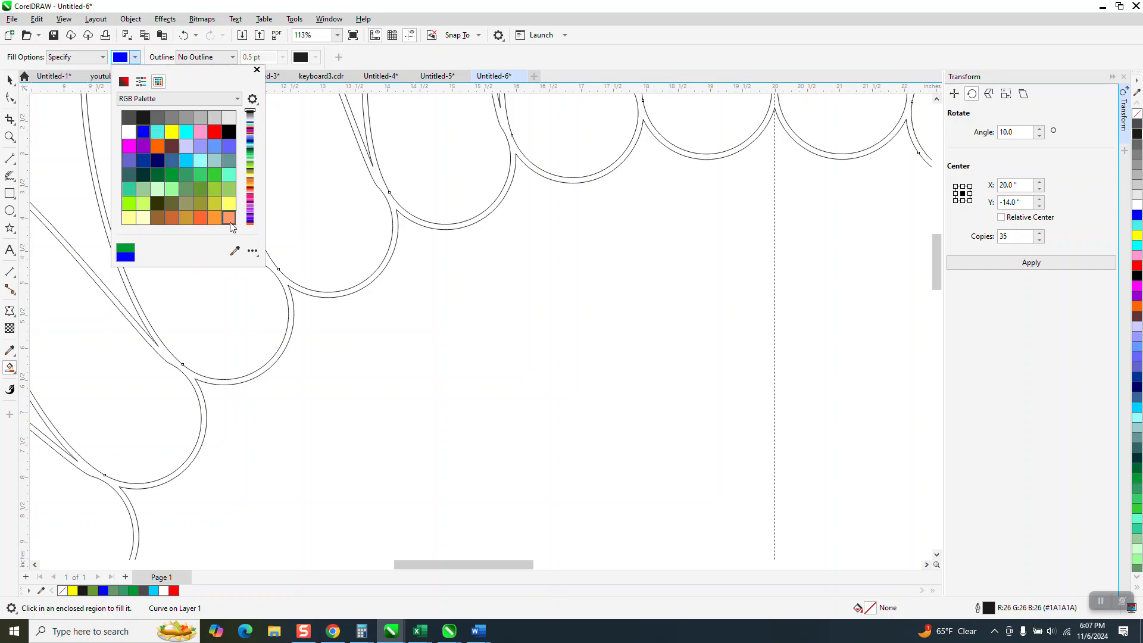
click(270, 265)
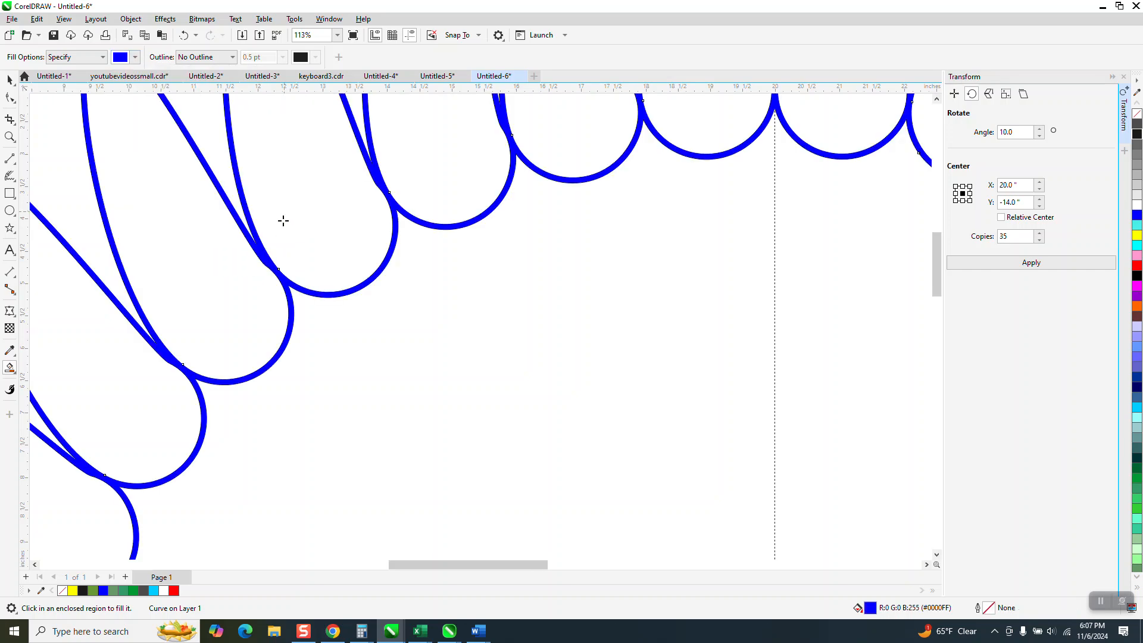
scroll(386, 220, down, 4)
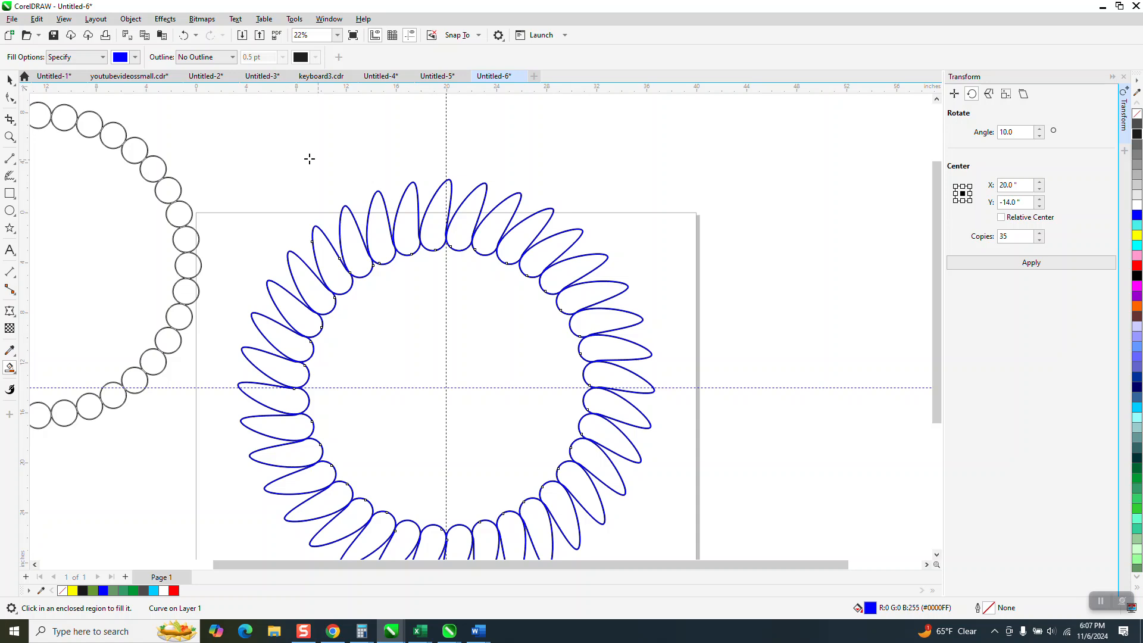
click(10, 80)
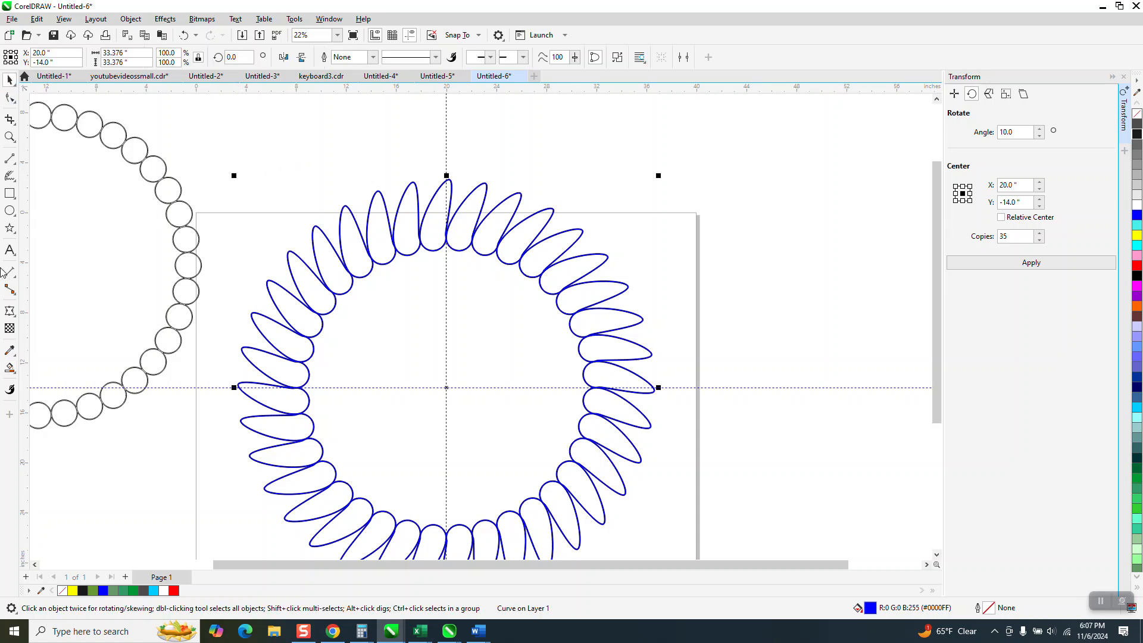
Step: Fill the interior of the petal at the top centre of the ring with yellow, using Smart Fill
click(14, 375)
click(135, 57)
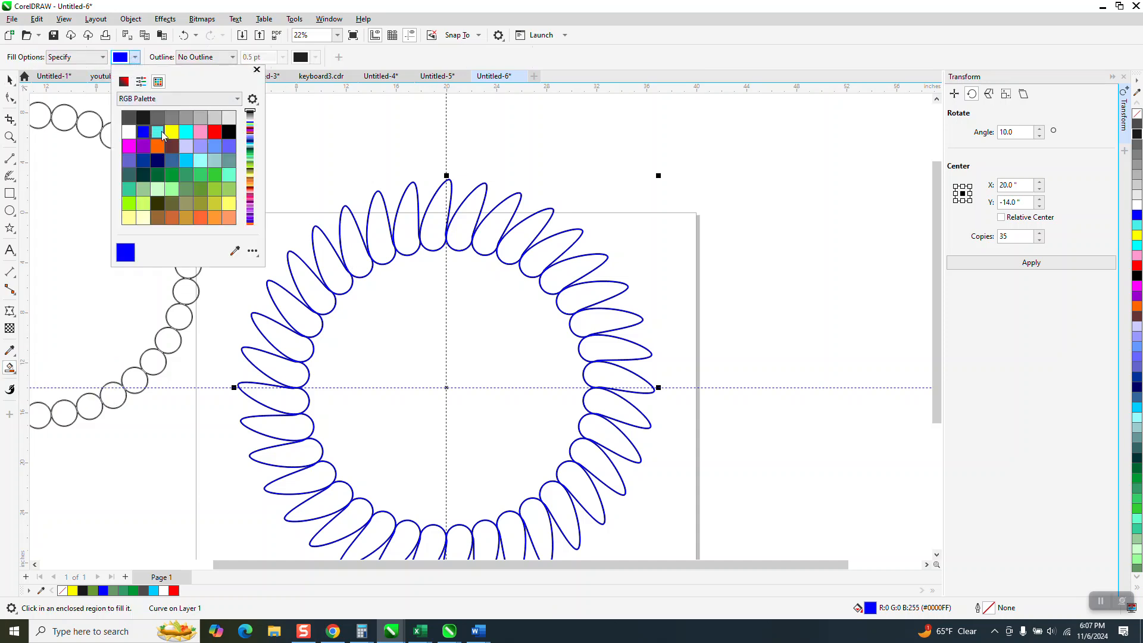
click(171, 131)
click(421, 227)
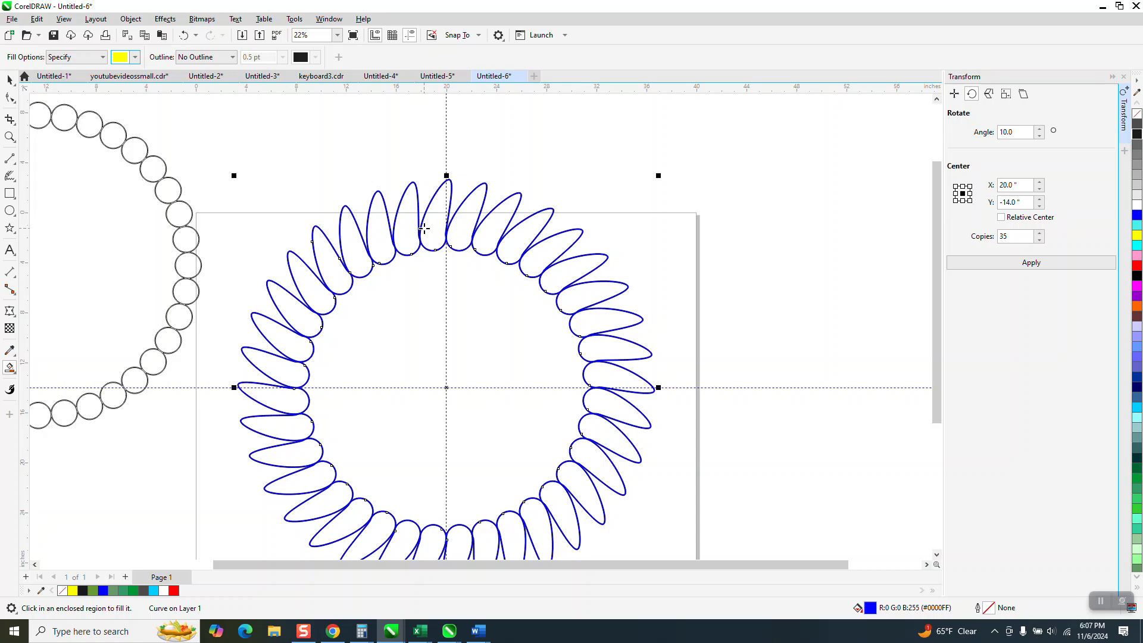
click(426, 229)
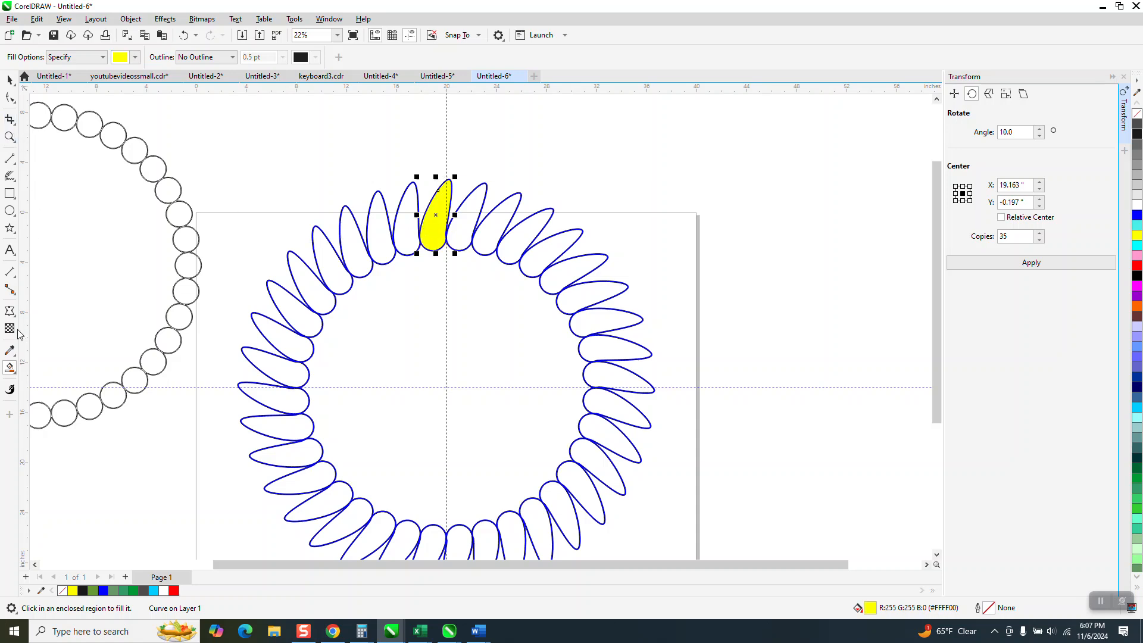
Step: Apply an interactive fountain fill to the yellow petal, running from yellow at its base to orange at its tip
click(18, 375)
click(52, 367)
drag(433, 240, 451, 179)
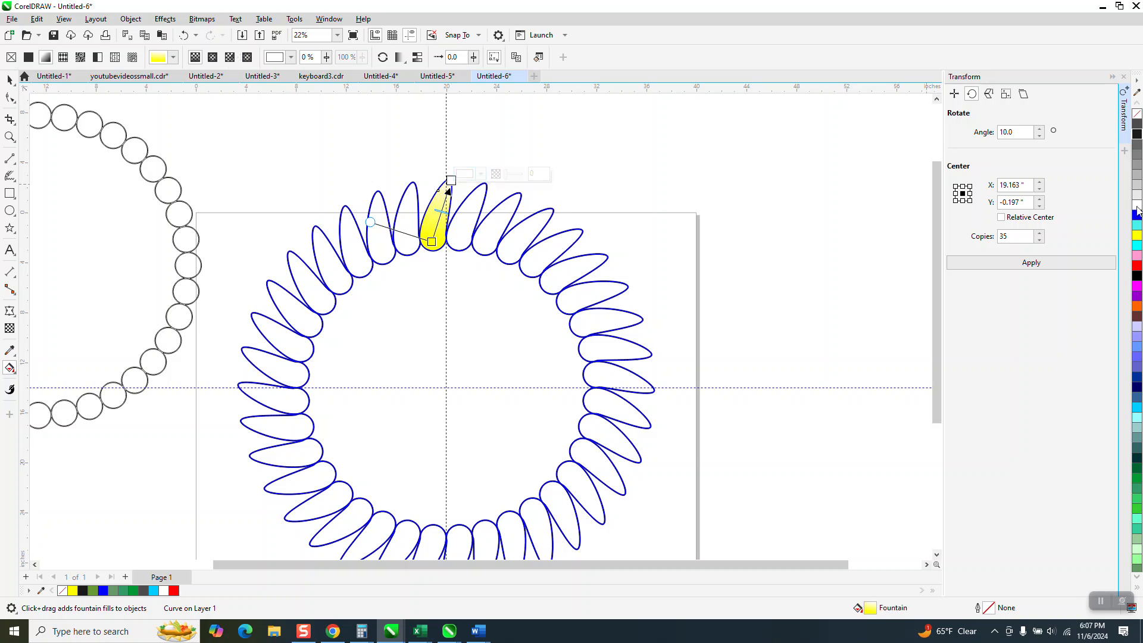
drag(1137, 304, 452, 181)
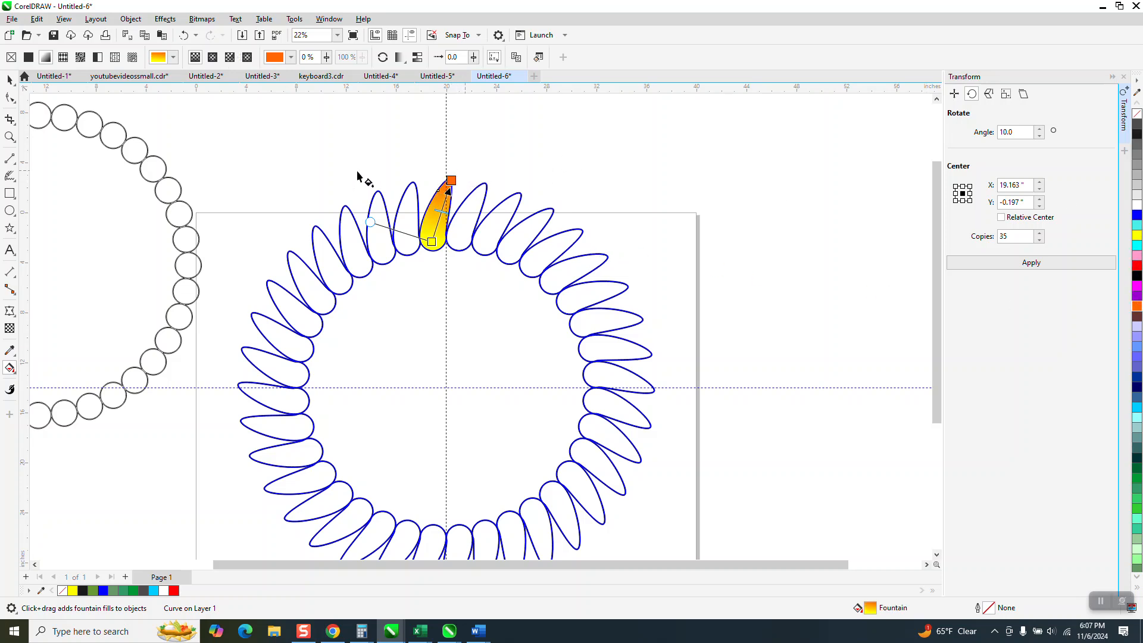
Step: Move the gradient petal's rotation centre to the ring's centre and rotate 35 copies around it at 10° intervals
click(10, 80)
scroll(411, 123, down, 1)
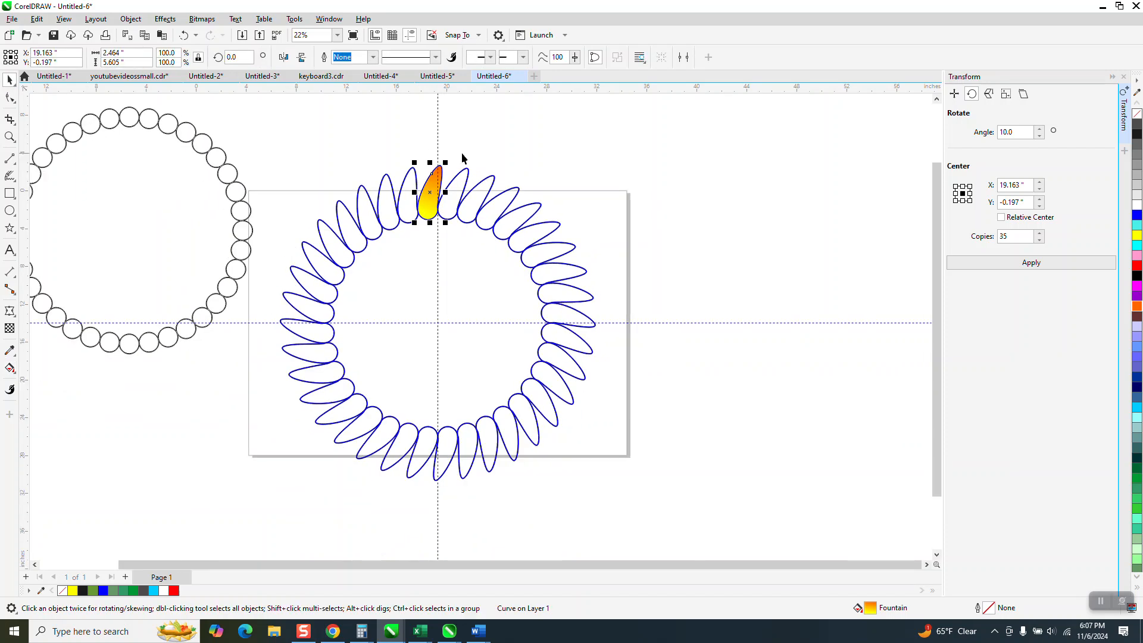
click(430, 192)
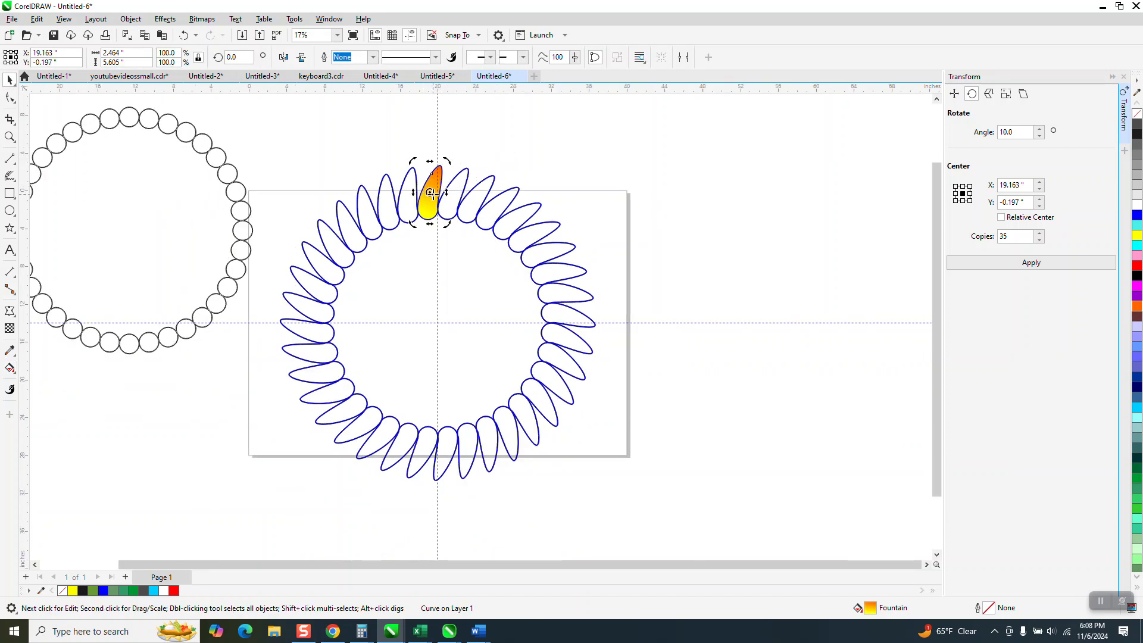
mouse_move(431, 192)
mouse_down()
mouse_move(447, 271)
mouse_move(438, 320)
mouse_up()
click(429, 201)
click(429, 202)
click(1032, 263)
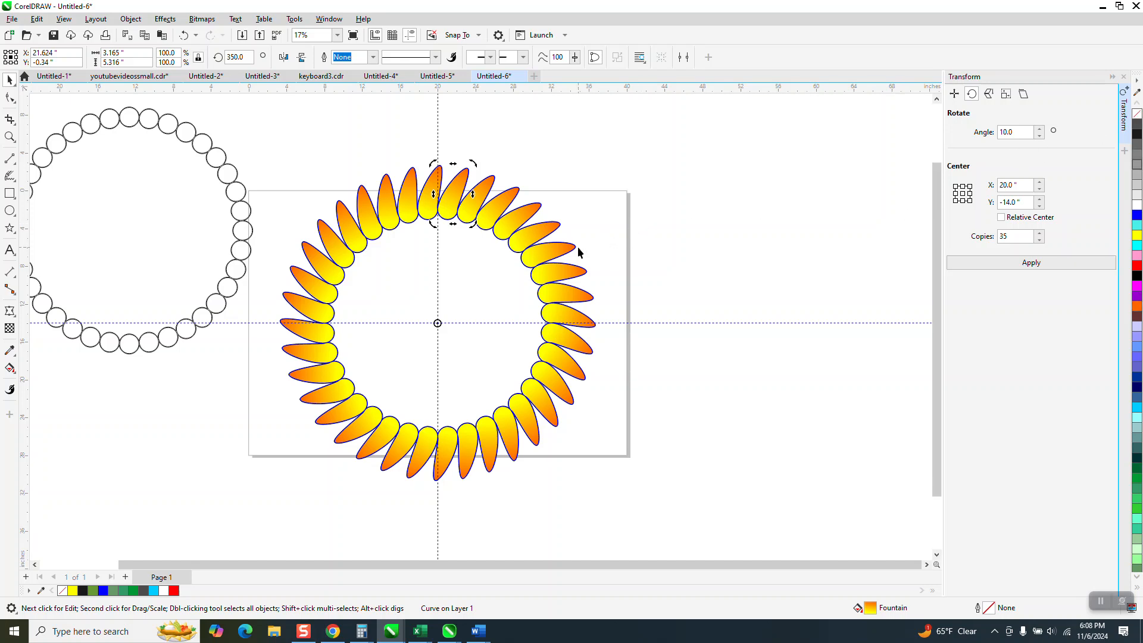
Step: Recolour the combined blue petal outline brown
click(9, 137)
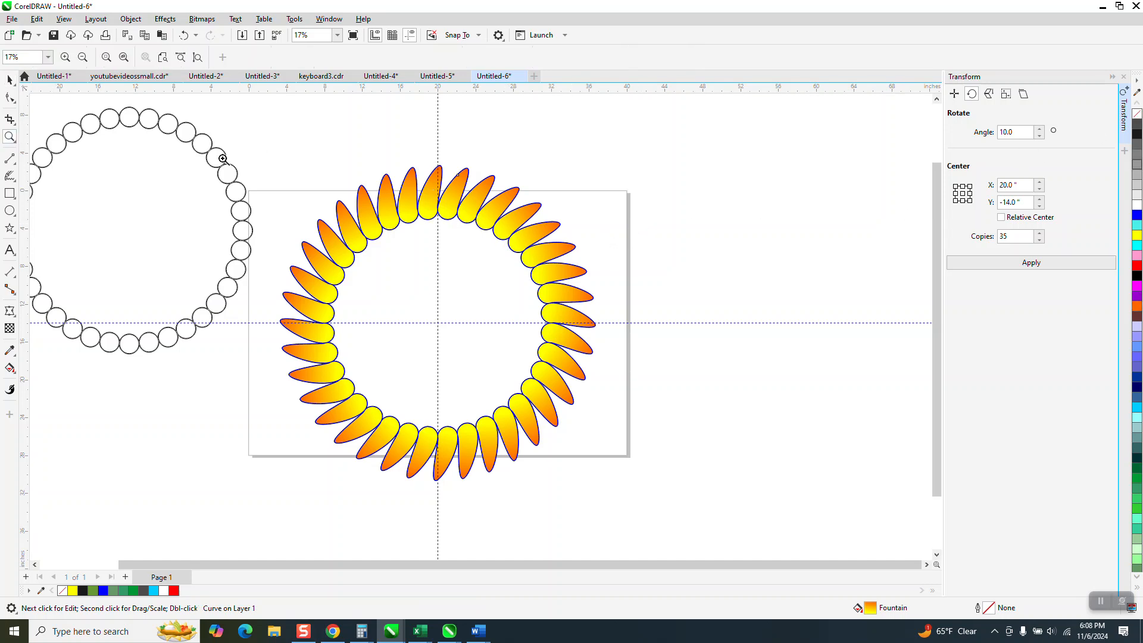
drag(413, 152, 577, 266)
click(9, 79)
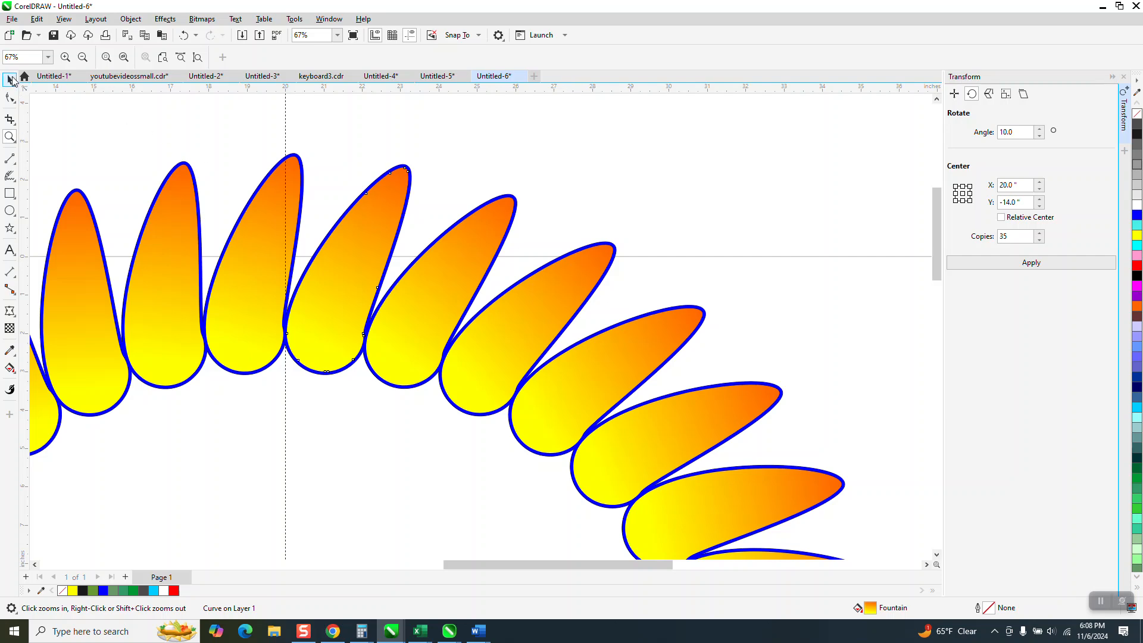
click(409, 133)
click(408, 165)
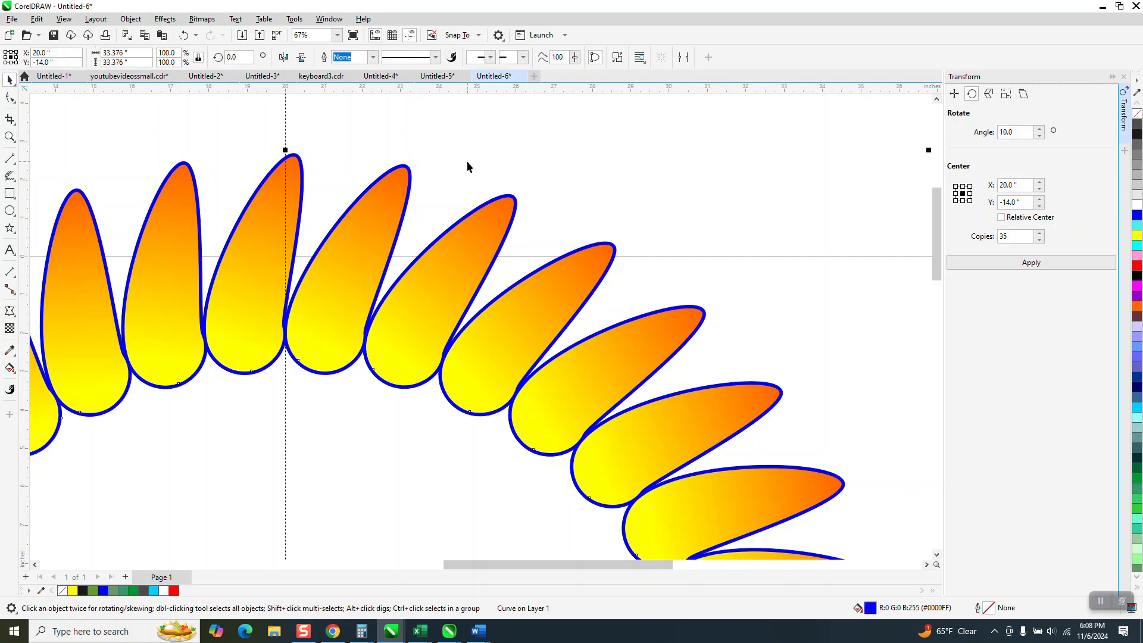
scroll(467, 165, down, 4)
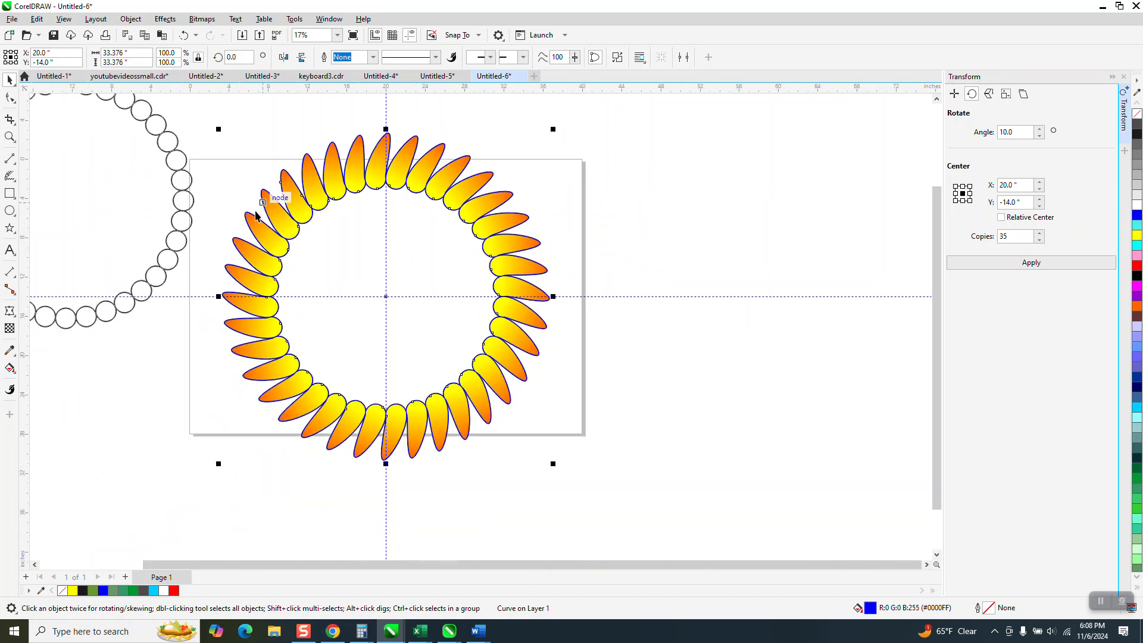
click(10, 368)
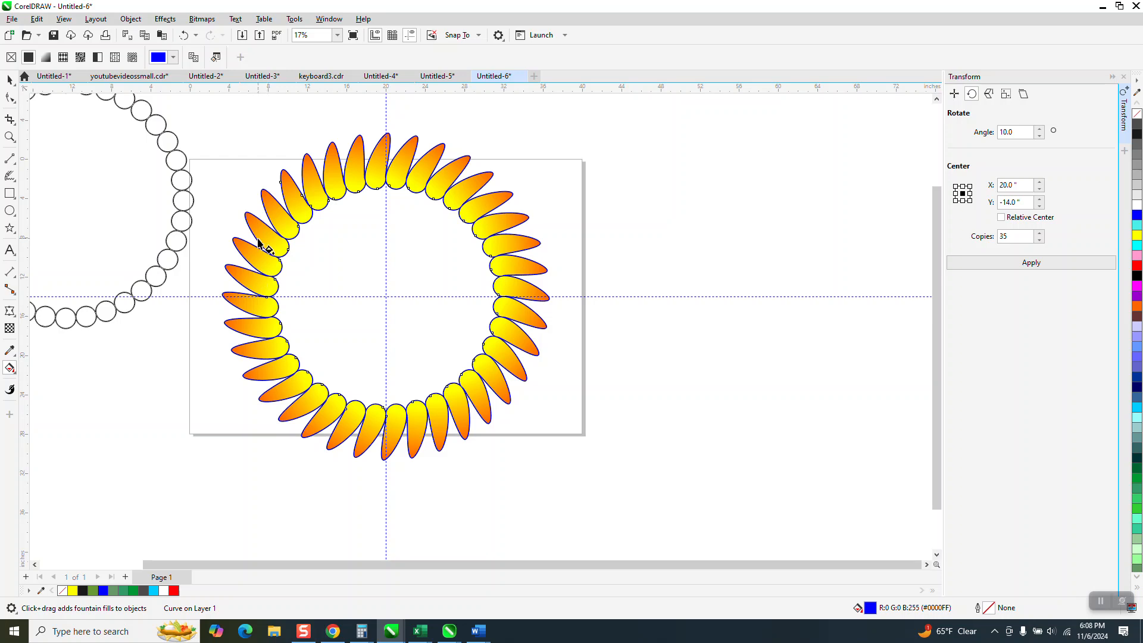
click(174, 57)
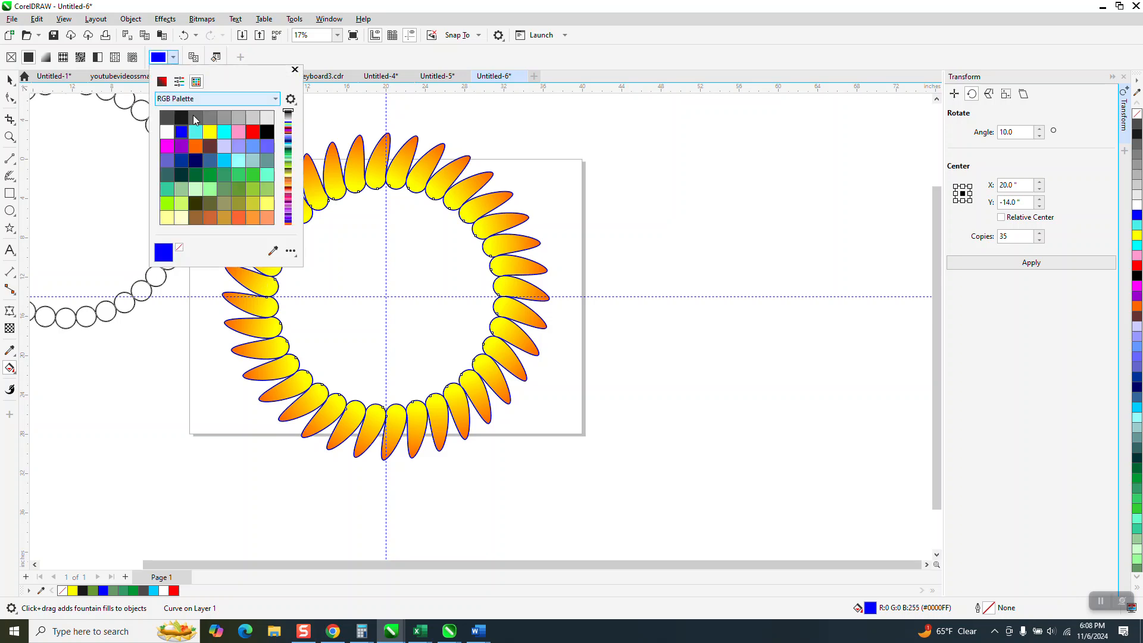
click(204, 149)
click(416, 279)
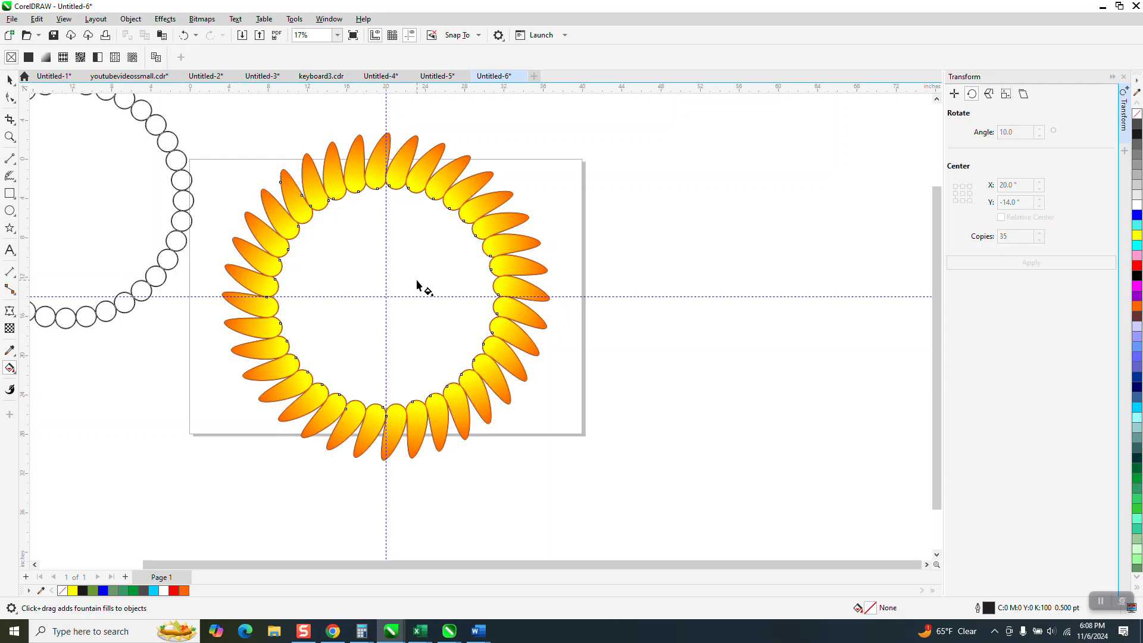
Step: Fill the empty area inside the petal ring with yellow and no outline, using Smart Fill
click(17, 378)
click(98, 366)
click(383, 263)
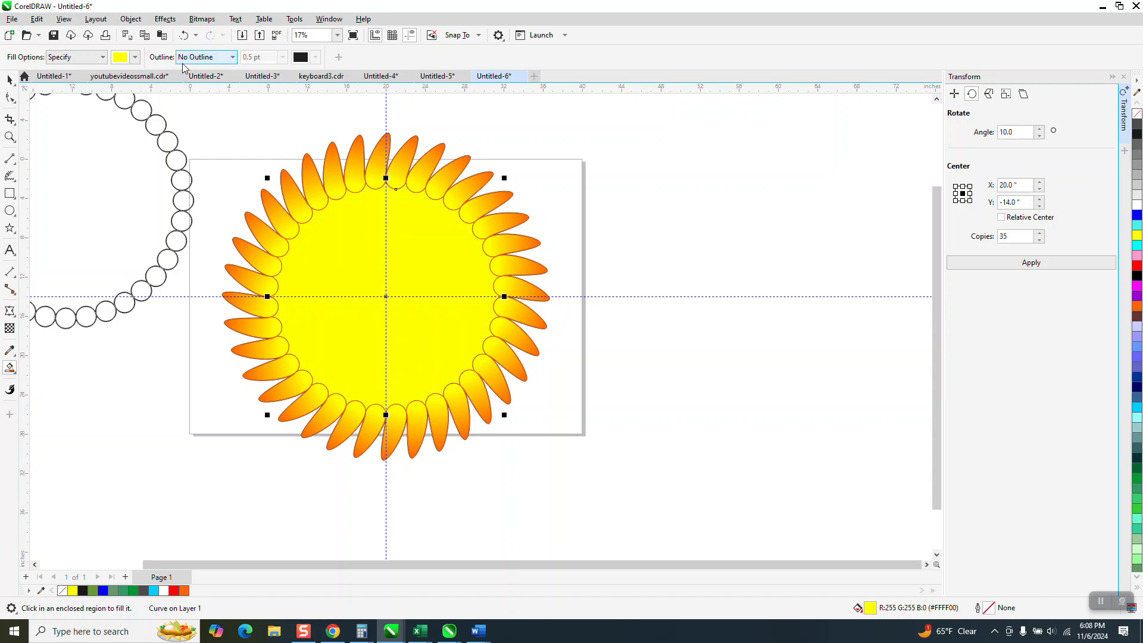
Step: Move the yellow centre shape out beside the ring, recolour it orange and centre it back on the page
click(135, 56)
click(158, 146)
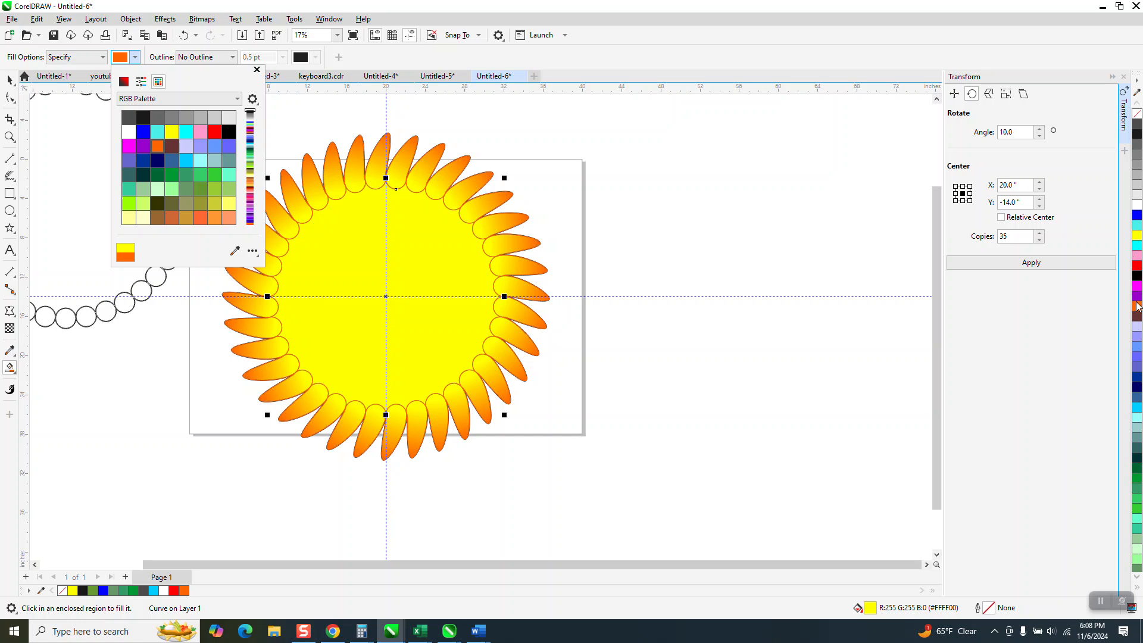
key(Escape)
click(9, 79)
drag(454, 245, 755, 291)
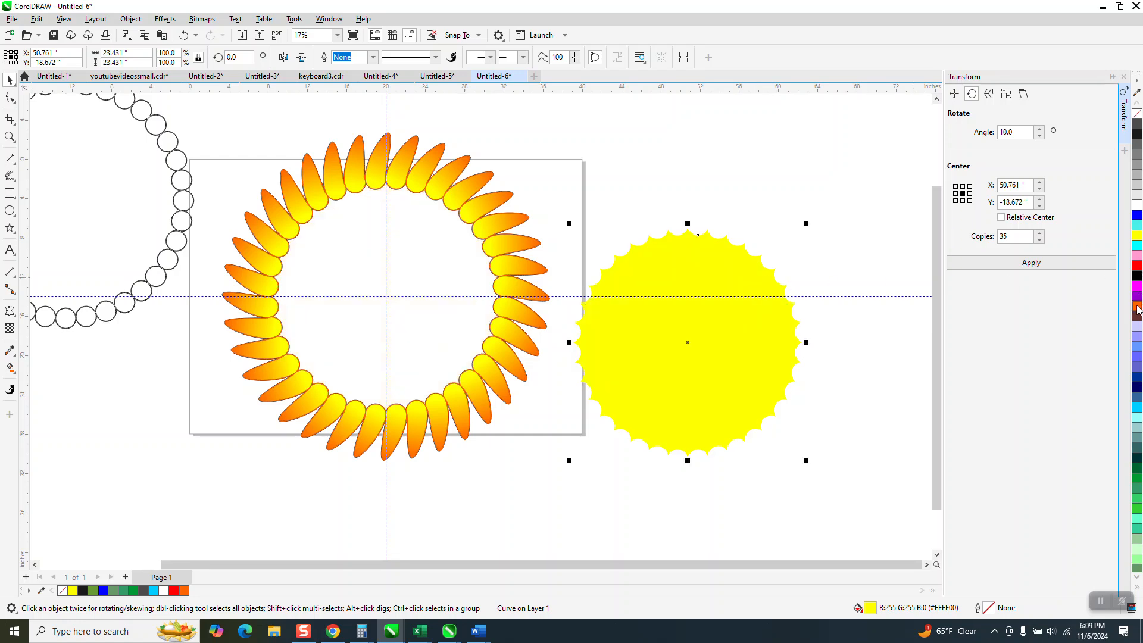
click(1137, 308)
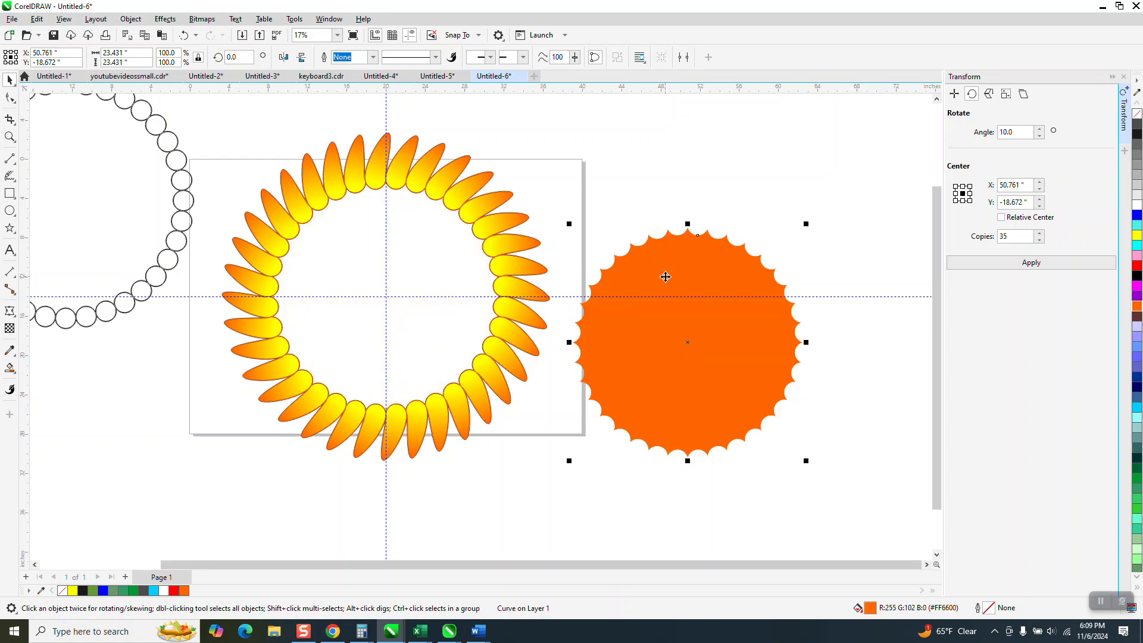
key(p)
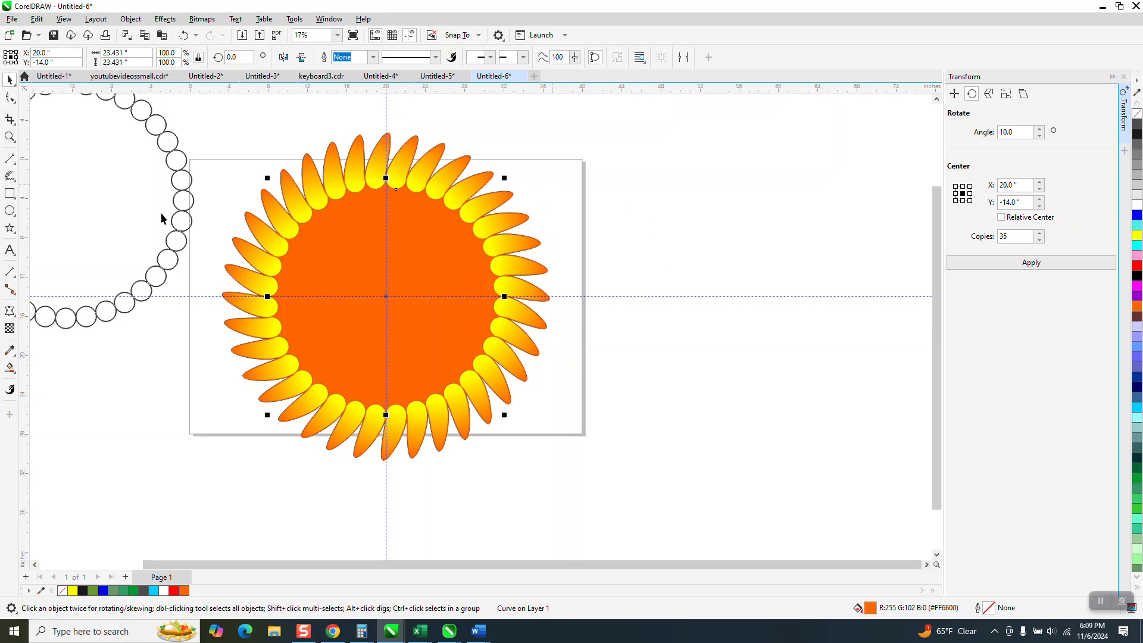
Step: Apply an elliptical fountain fill to the orange centre shape, running from yellow in the middle to orange near the edge
click(14, 373)
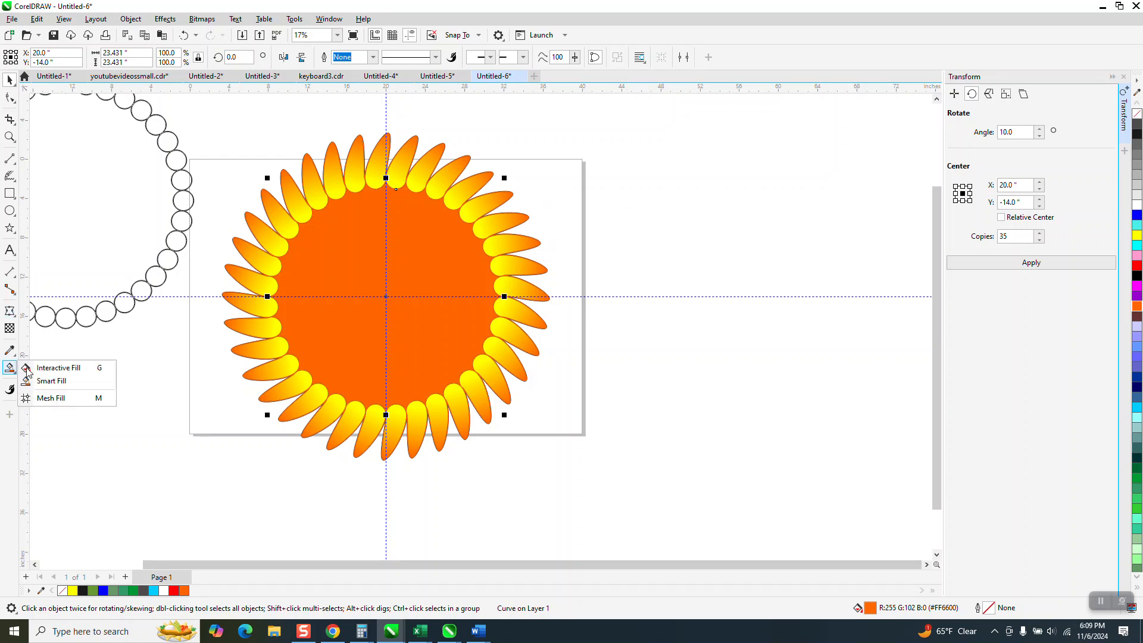
click(54, 368)
drag(334, 286, 429, 284)
click(212, 57)
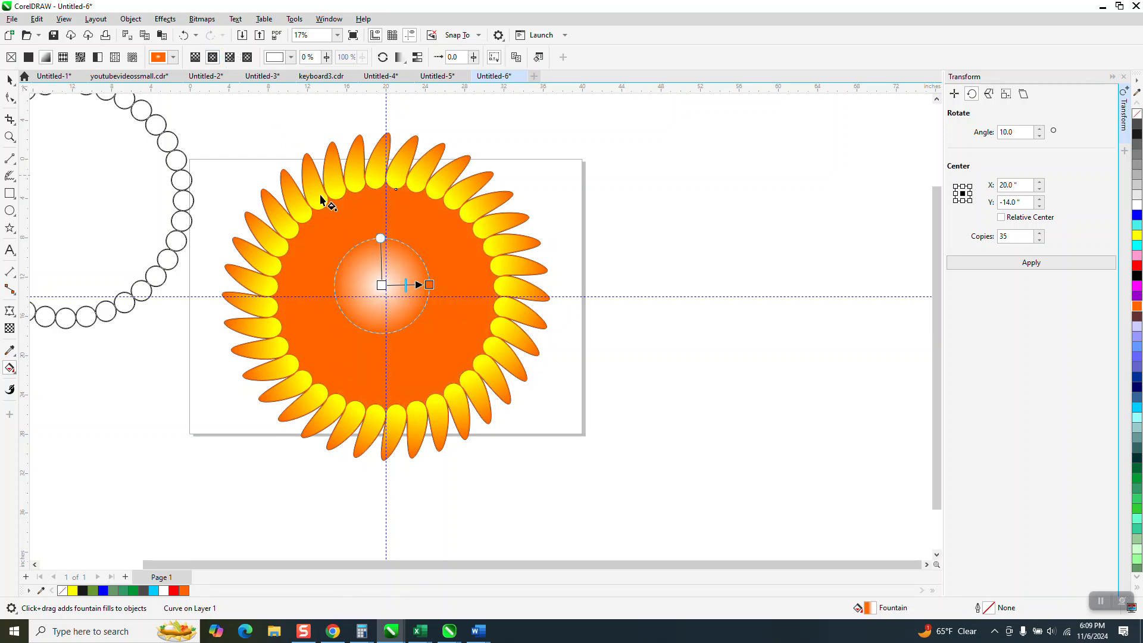
drag(381, 287, 386, 296)
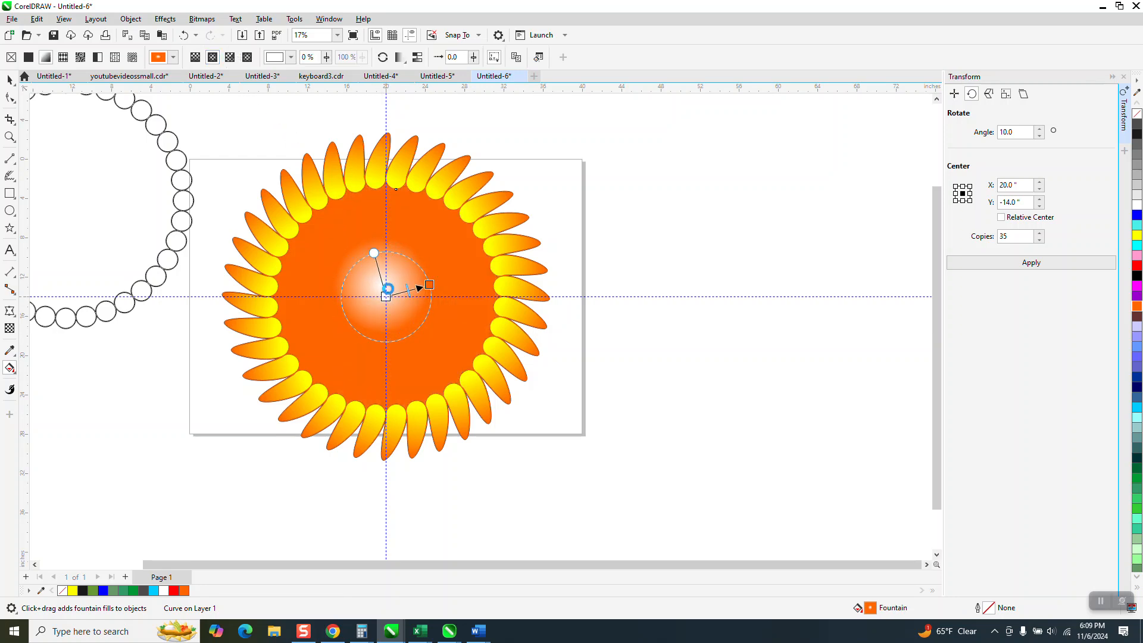
drag(1137, 235, 467, 262)
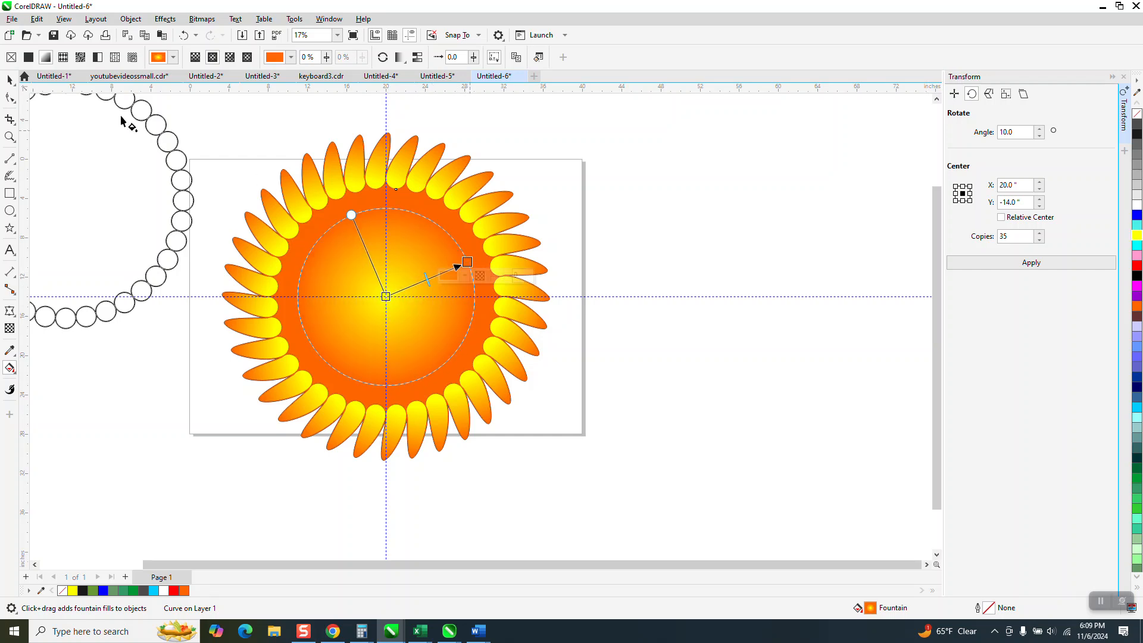
Step: Deselect the centre shape and hide the guidelines
click(10, 80)
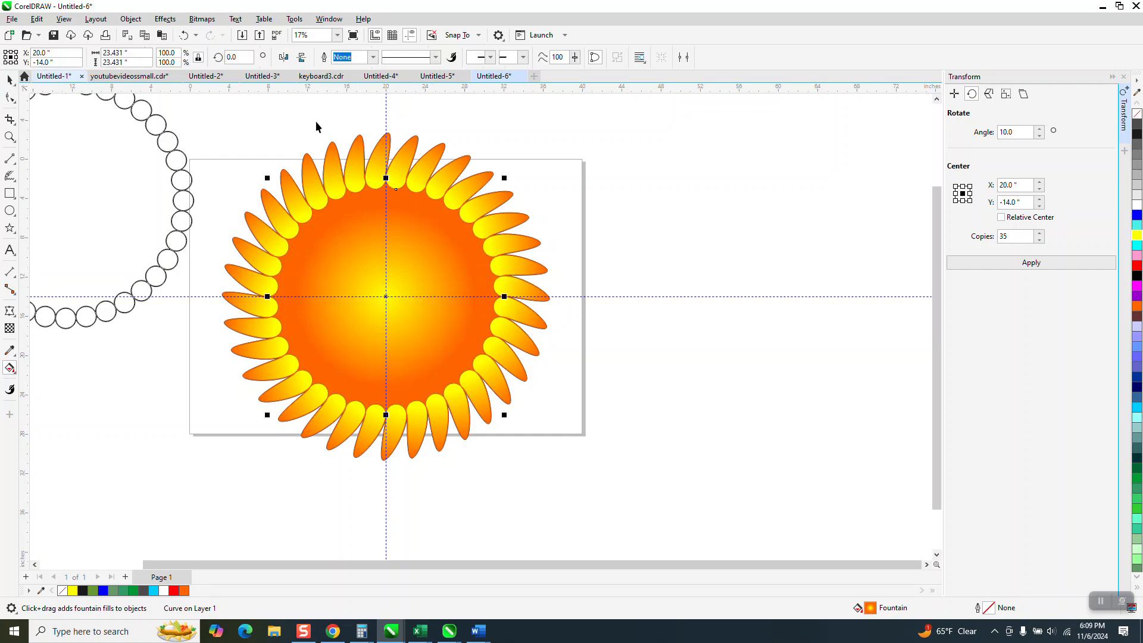
click(630, 181)
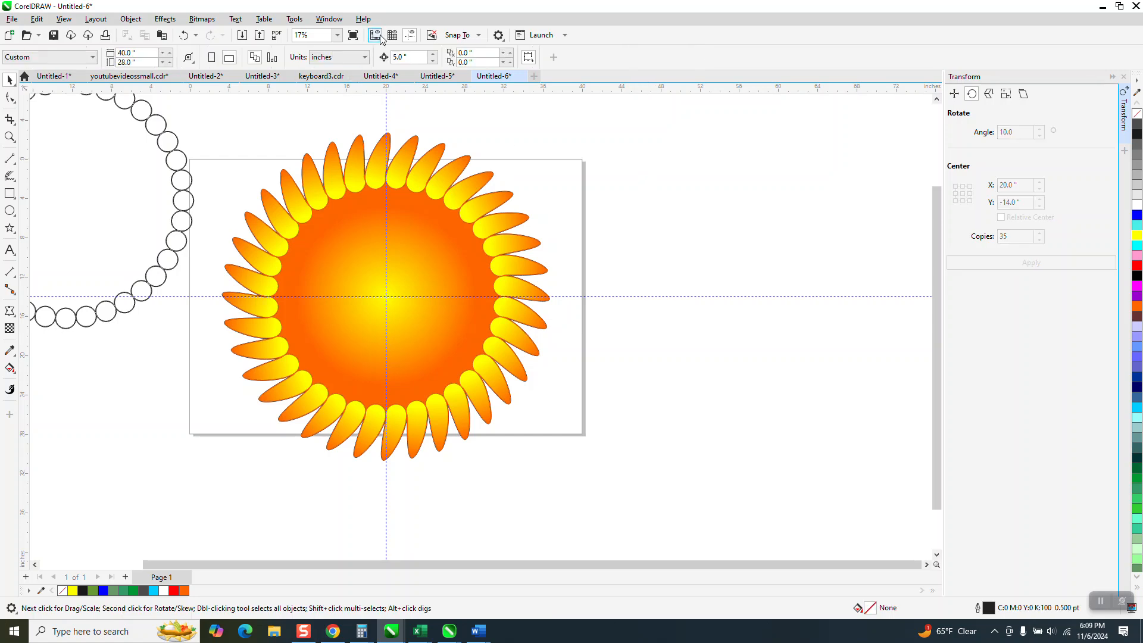
click(410, 37)
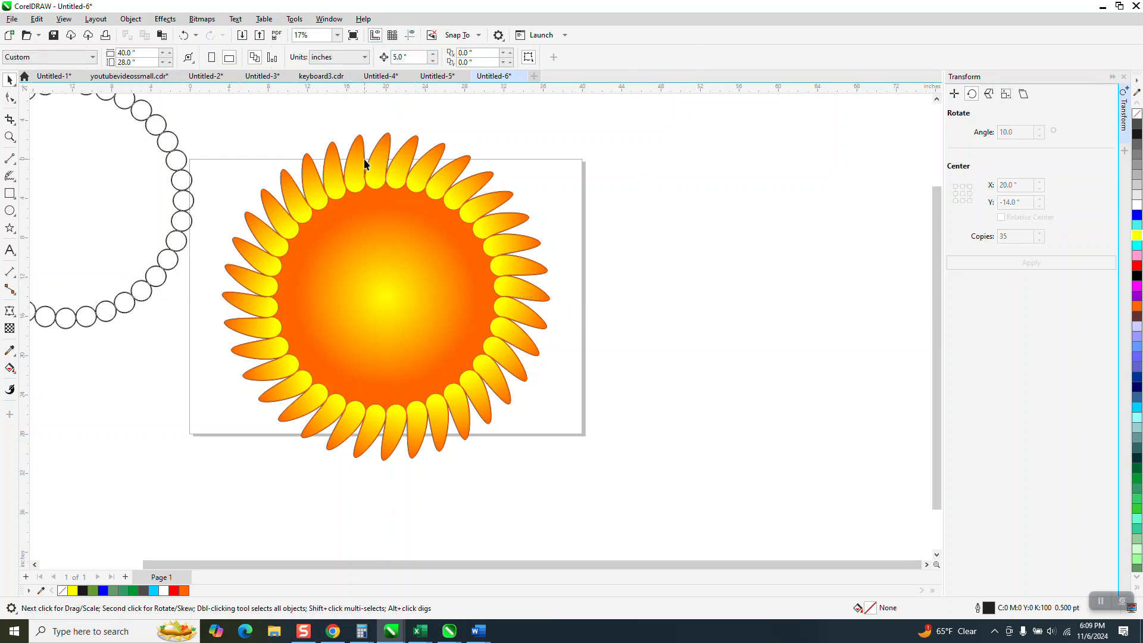